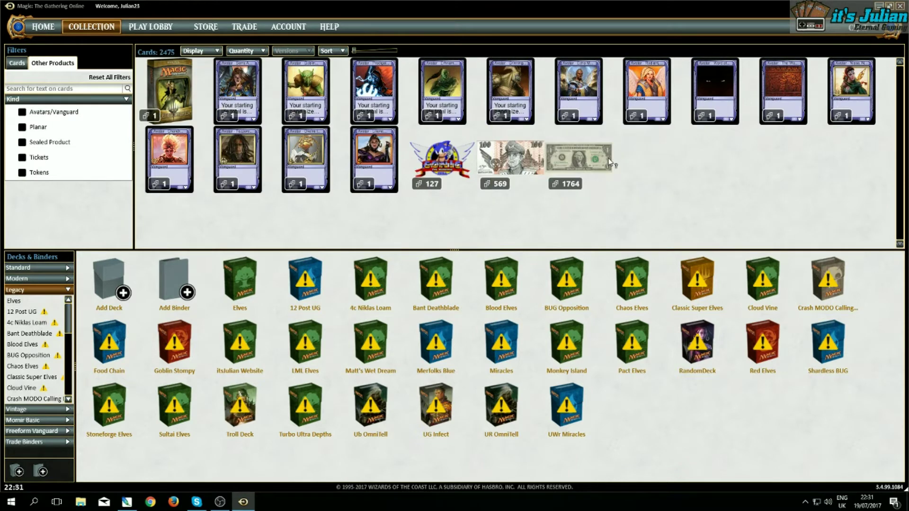
# Include not collectable items in the Other Products collection and browse the item artwork through to the end of the list
pyautogui.moveTo(595, 163)
pyautogui.moveTo(523, 163)
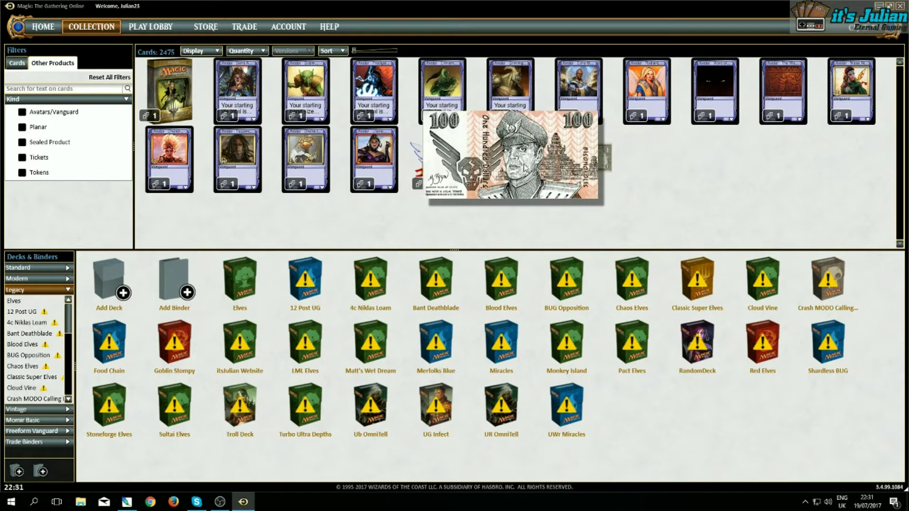
pyautogui.moveTo(459, 178)
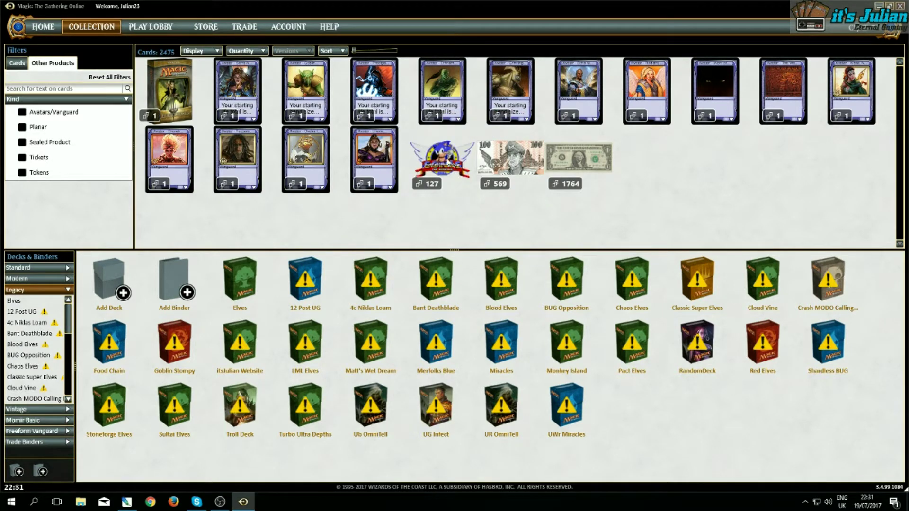
pyautogui.moveTo(447, 164)
pyautogui.click(246, 50)
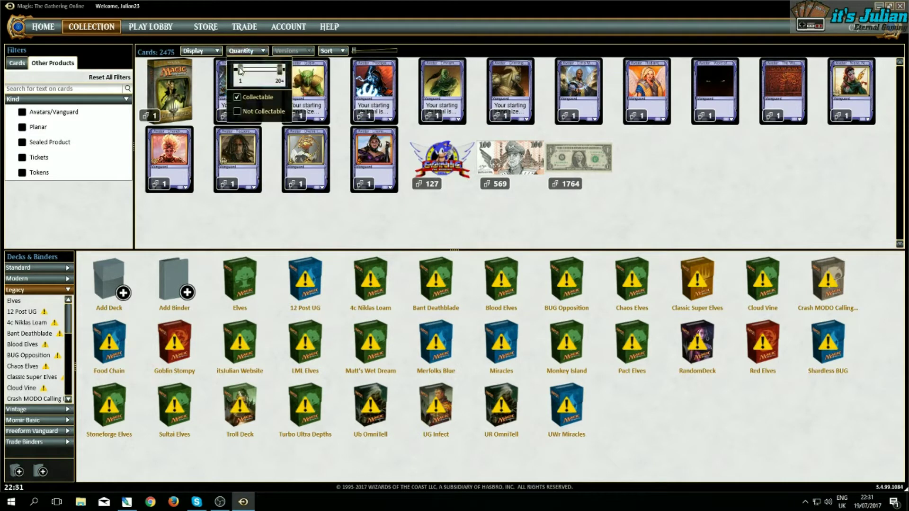
pyautogui.click(258, 108)
pyautogui.scroll(-5, 632, 165)
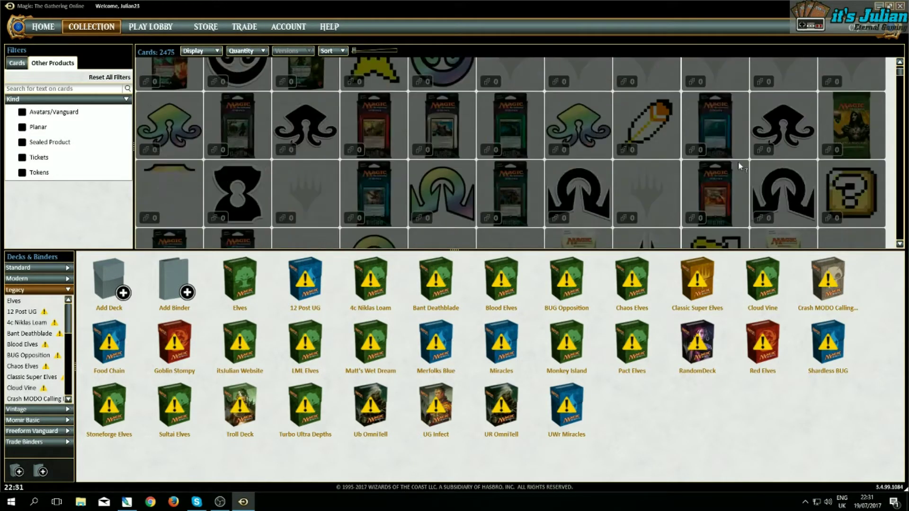
pyautogui.scroll(-10, 899, 213)
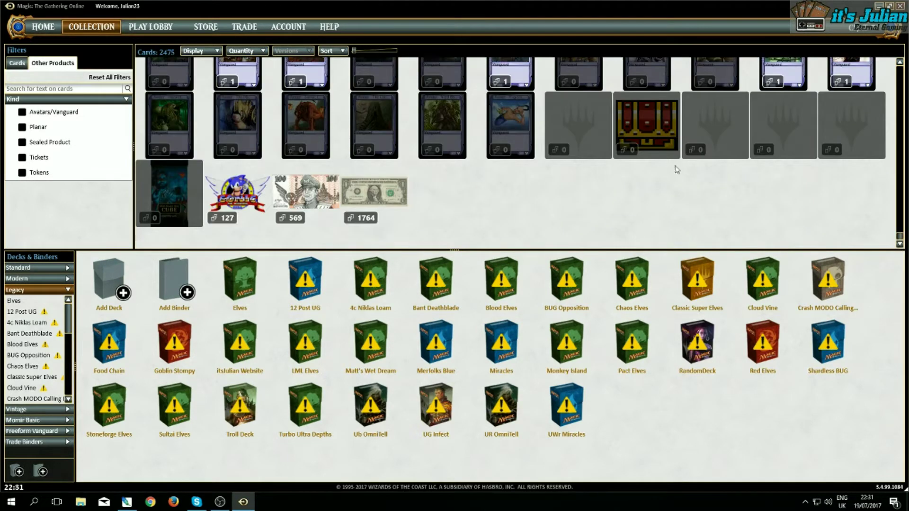
pyautogui.moveTo(652, 134)
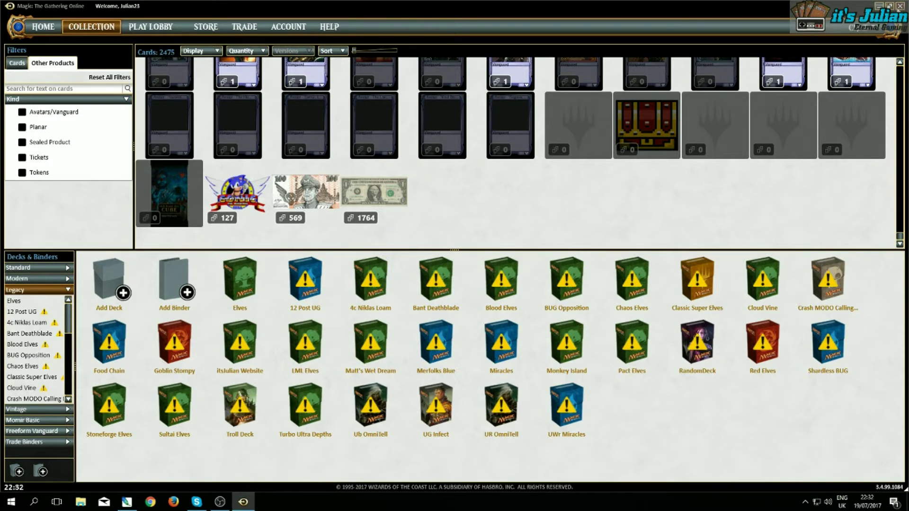
# Exit Magic: The Gathering Online and switch to a new File Explorer window
pyautogui.hotkey('alt', 'F4')
pyautogui.click(464, 265)
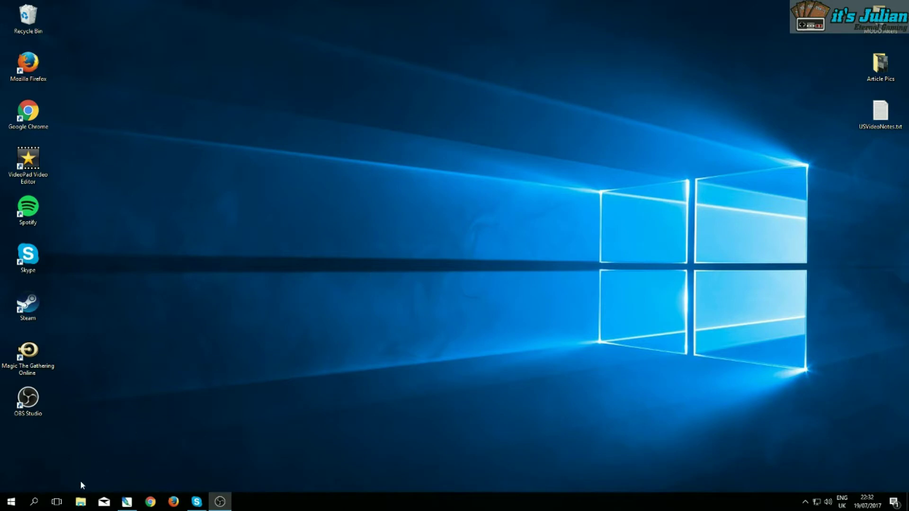
pyautogui.click(80, 501)
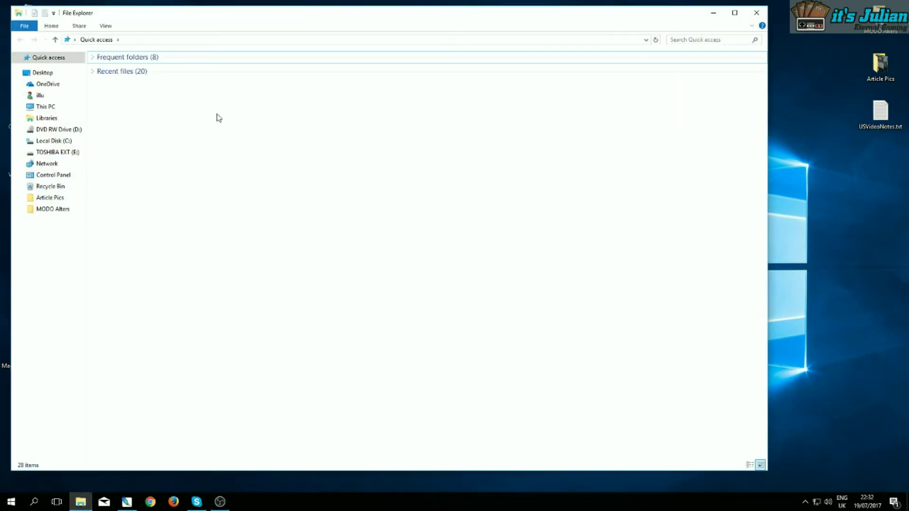
# Go to Local Disk (C:) under This PC and make hidden items visible
pyautogui.click(47, 106)
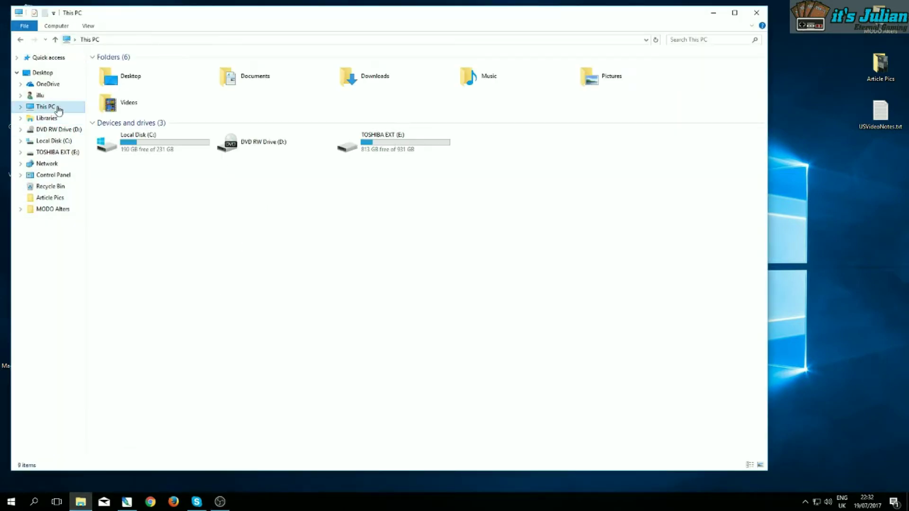
pyautogui.doubleClick(144, 151)
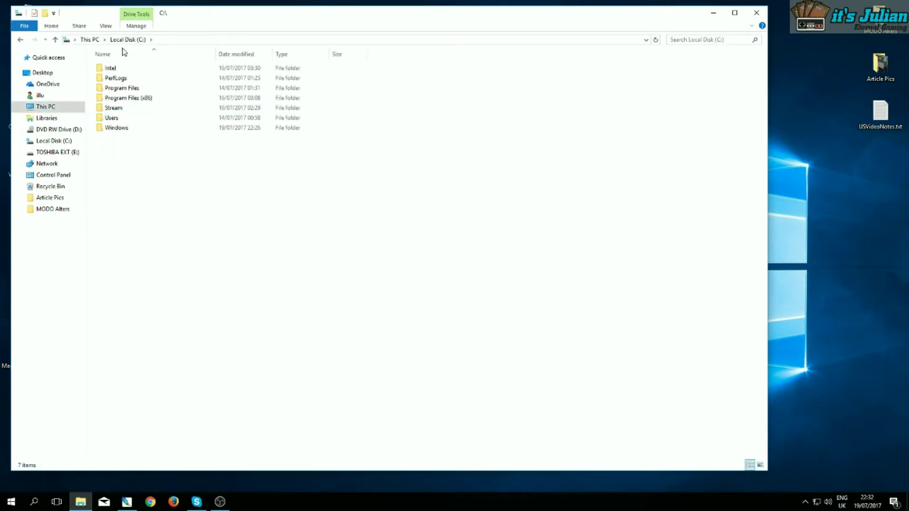
pyautogui.click(106, 26)
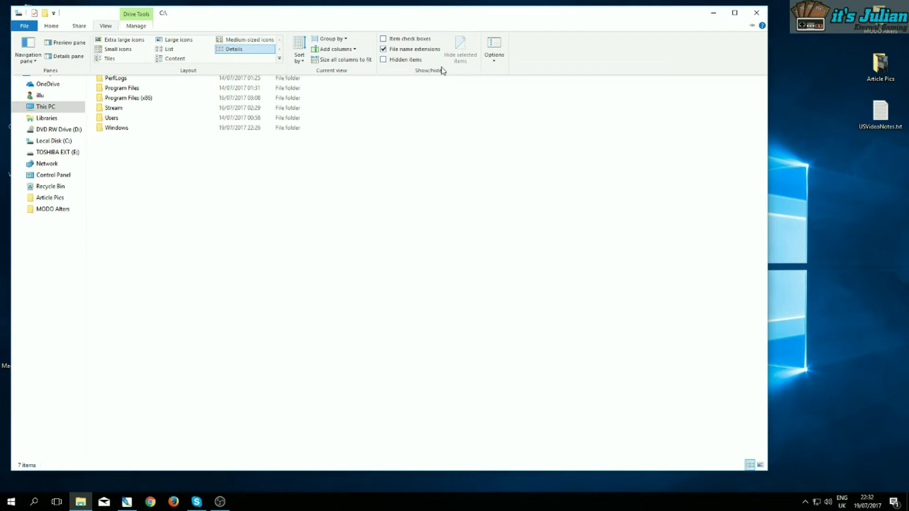
pyautogui.click(383, 59)
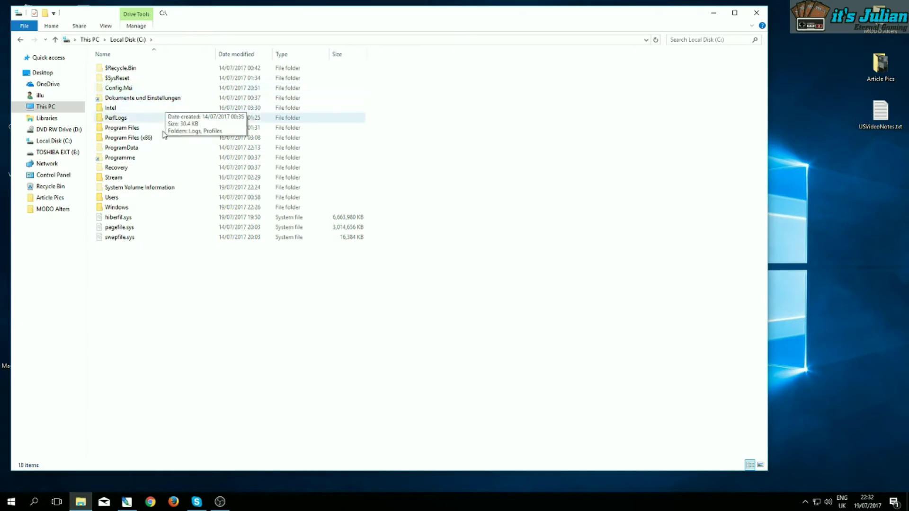
# Open the AppData\Local folder inside the account's own profile folder under Users
pyautogui.doubleClick(136, 198)
pyautogui.click(132, 110)
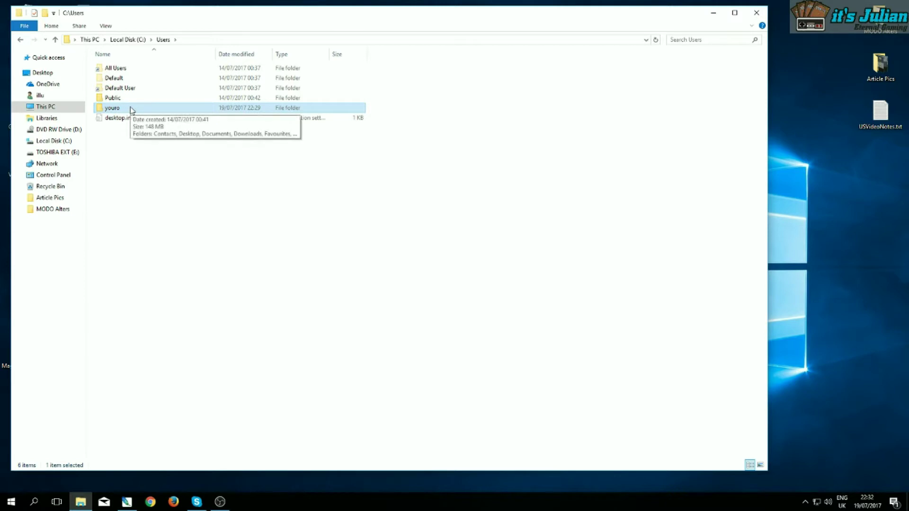
pyautogui.doubleClick(132, 110)
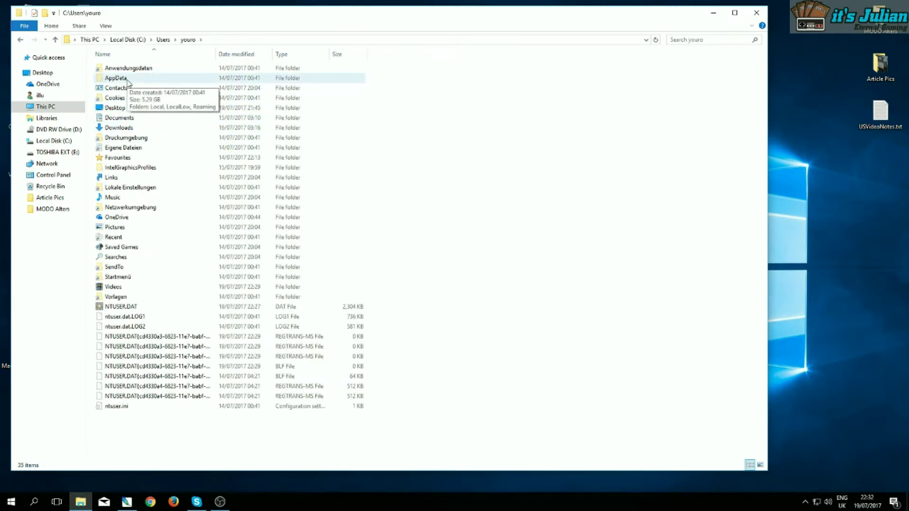
pyautogui.doubleClick(128, 84)
pyautogui.doubleClick(121, 70)
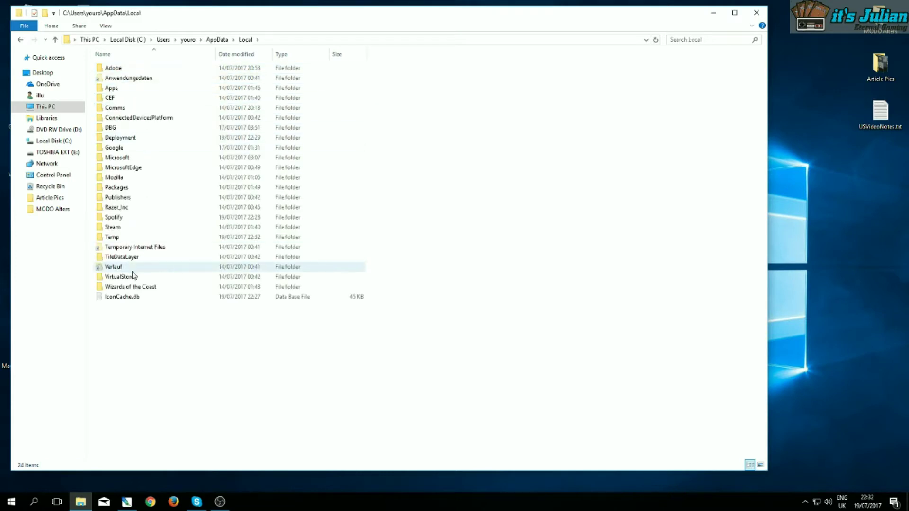
# Go into Wizards of the Coast\Magic Online\Images to reach the game's image folders
pyautogui.doubleClick(148, 287)
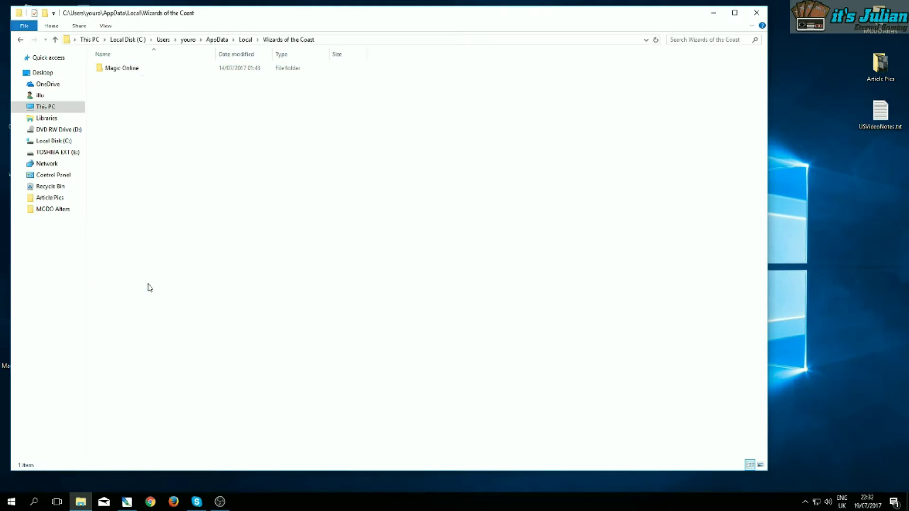
pyautogui.doubleClick(134, 68)
pyautogui.doubleClick(116, 68)
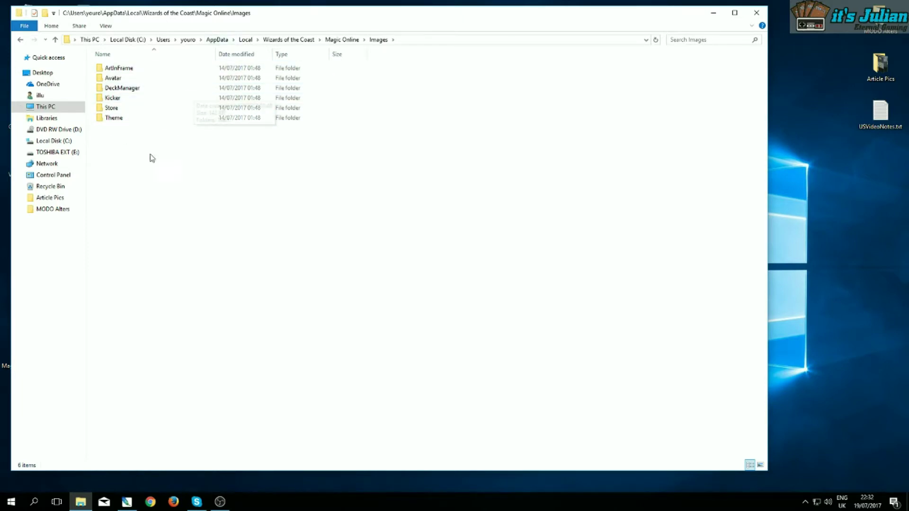
pyautogui.moveTo(150, 158); pyautogui.dragTo(90, 52)
pyautogui.click(137, 189)
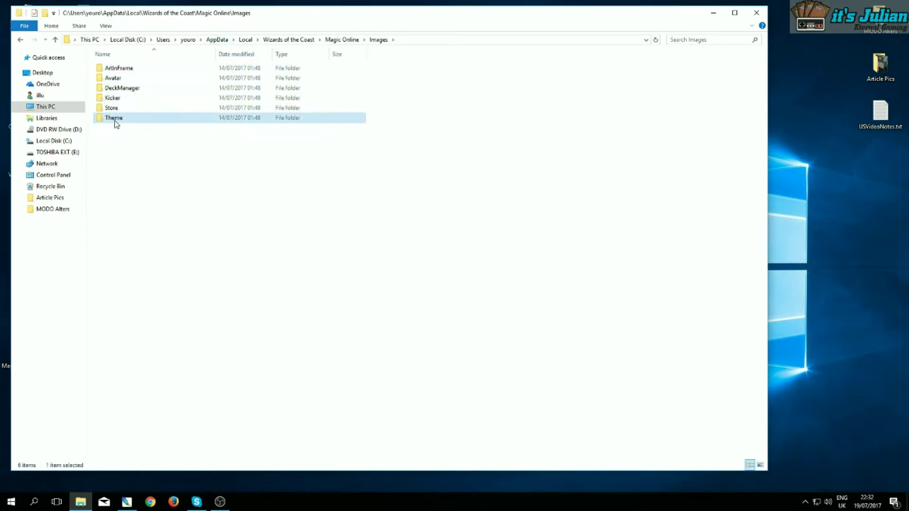
# Go into Theme\Tier1 and view the pictures Login_Graphic.png and Home_image.png at full size
pyautogui.doubleClick(116, 119)
pyautogui.doubleClick(113, 71)
pyautogui.hotkey('ctrl', 'a')
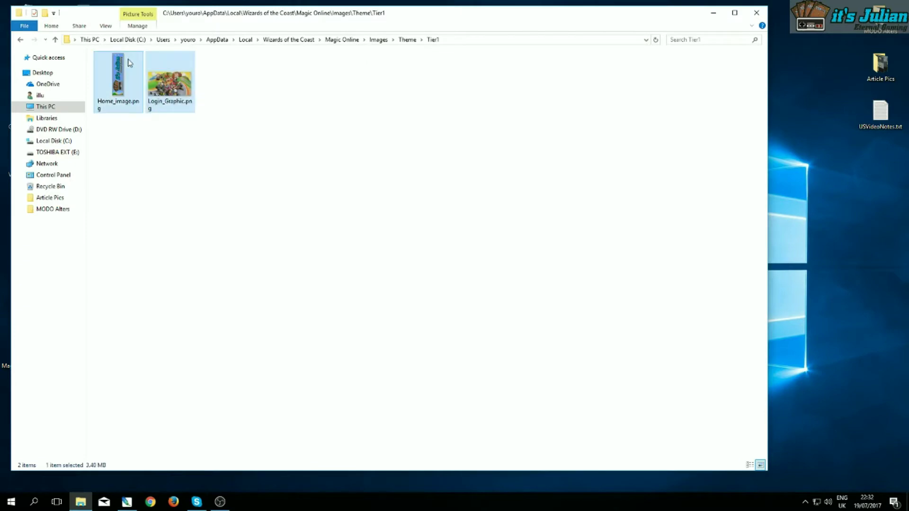
pyautogui.click(185, 157)
pyautogui.doubleClick(171, 92)
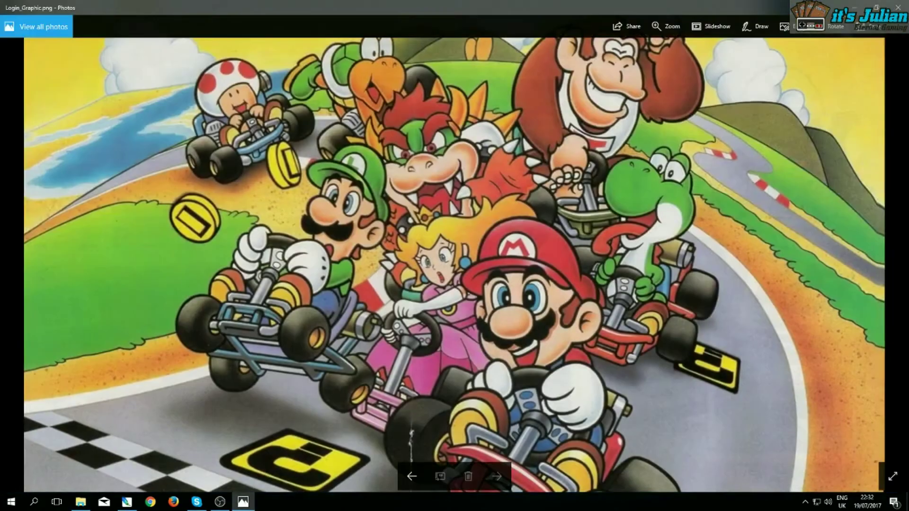
pyautogui.hotkey('alt', 'F4')
pyautogui.doubleClick(118, 76)
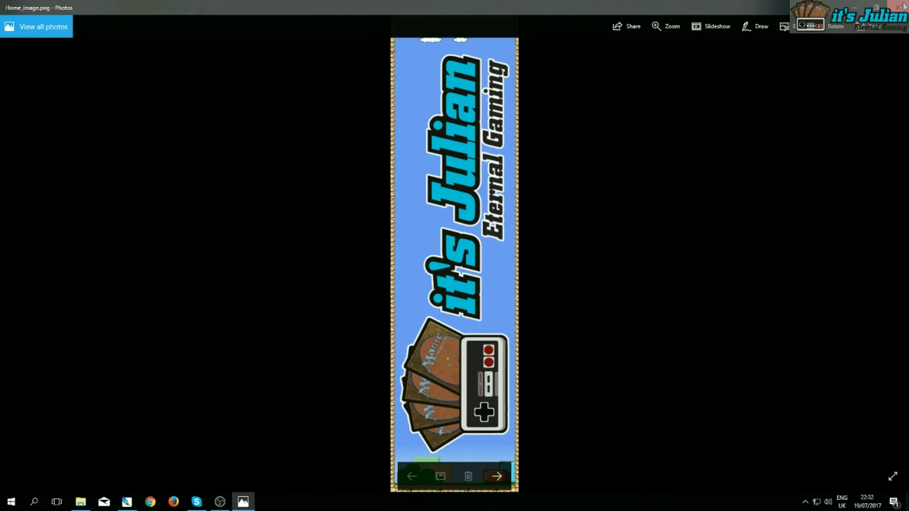
pyautogui.click(904, 6)
# Return to the Images folder and browse the product pictures in Store\Tier1
pyautogui.hotkey('alt', 'Up')
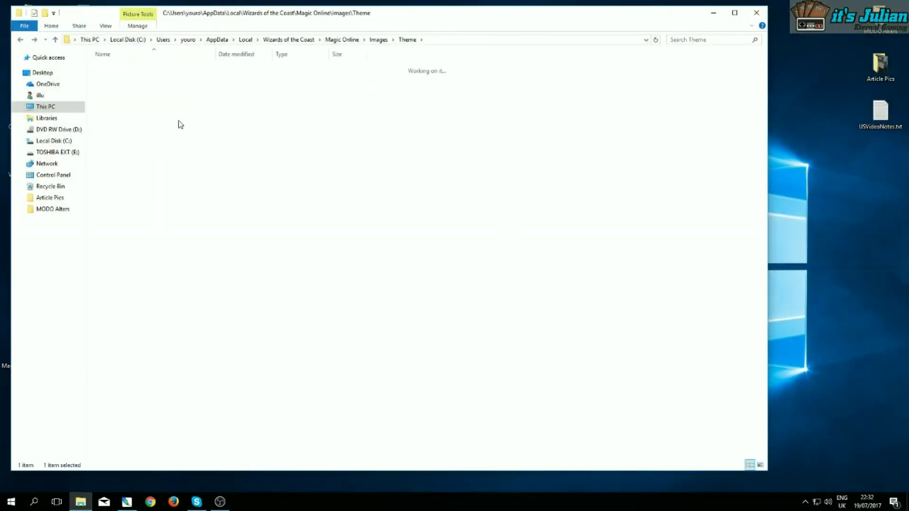
pyautogui.hotkey('alt', 'Up')
pyautogui.doubleClick(132, 103)
pyautogui.doubleClick(112, 69)
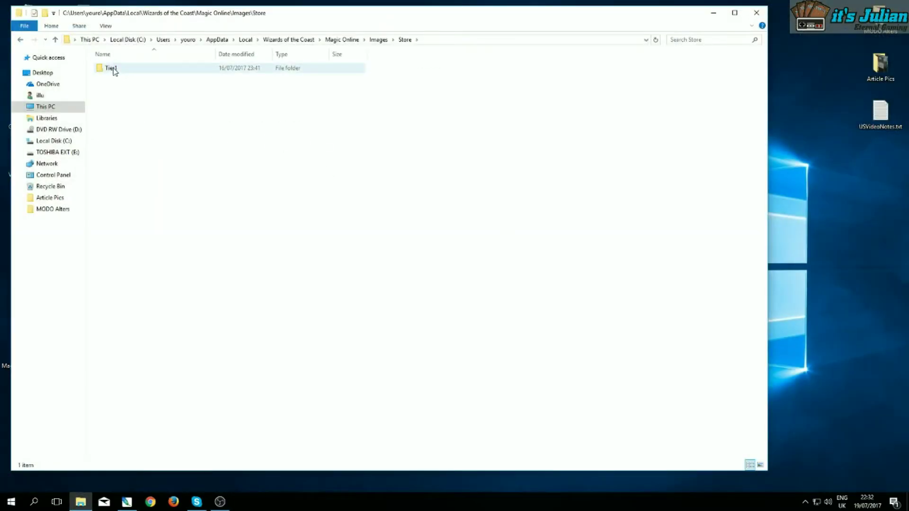
pyautogui.scroll(-10, 483, 213)
pyautogui.scroll(5, 486, 233)
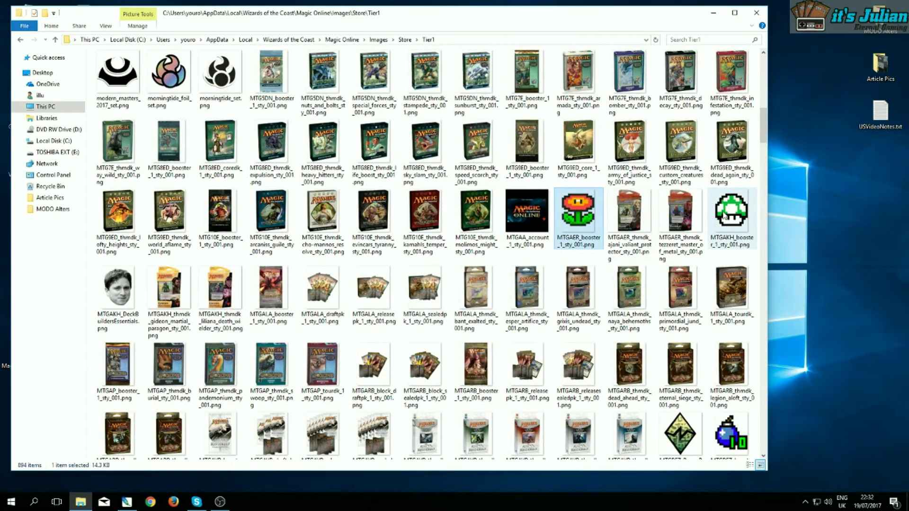
# Return to the Images folder and view splash.png from Kicker\Tier1 at full size
pyautogui.hotkey('alt', 'Up')
pyautogui.hotkey('alt', 'Up')
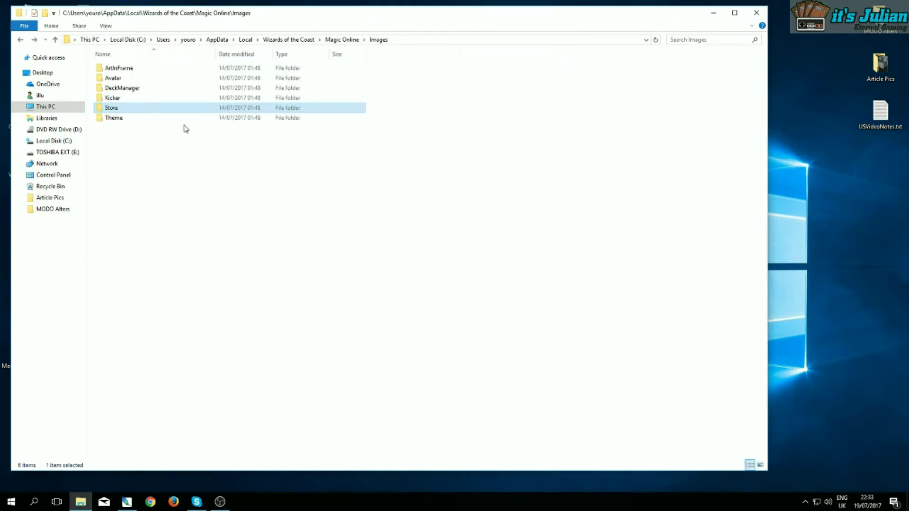
pyautogui.doubleClick(113, 97)
pyautogui.doubleClick(121, 72)
pyautogui.doubleClick(119, 72)
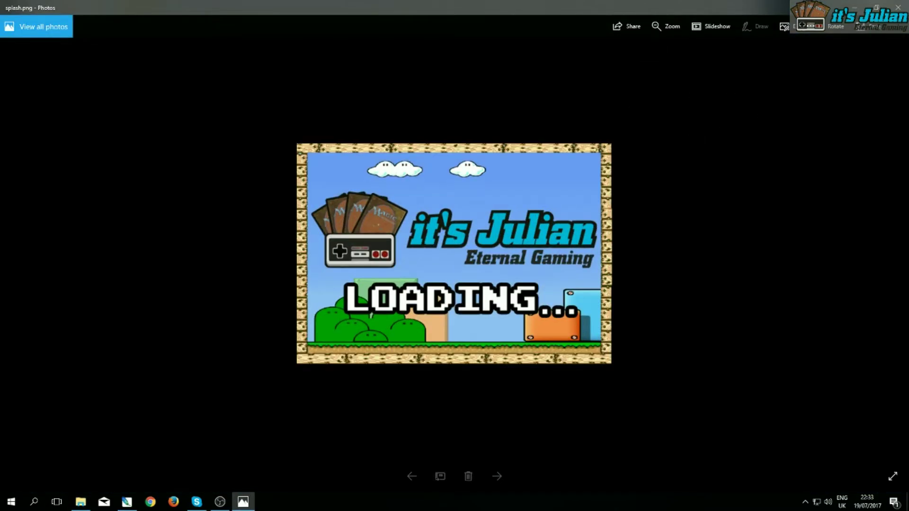
pyautogui.click(898, 7)
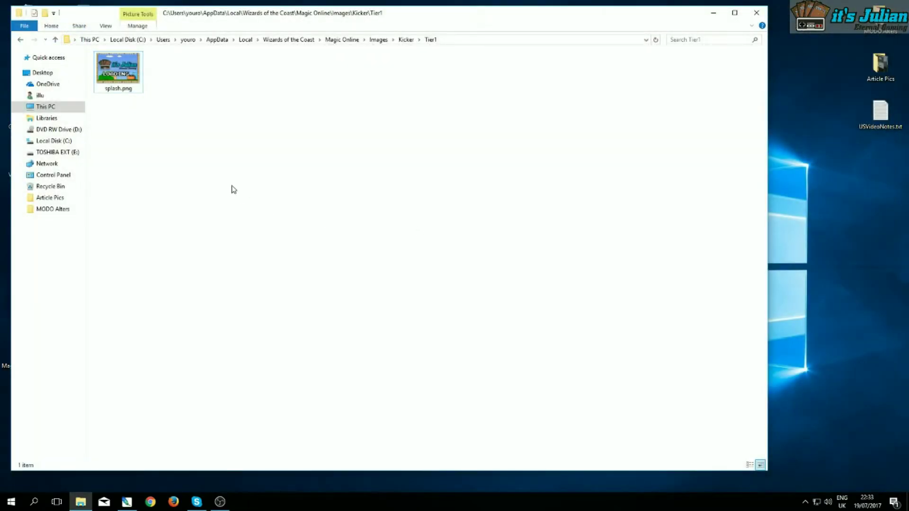
# Return to the Images folder and look at the binder and deck box pictures in DeckManager\Tier1
pyautogui.hotkey('alt', 'Up')
pyautogui.hotkey('alt', 'Up')
pyautogui.doubleClick(122, 90)
pyautogui.doubleClick(116, 70)
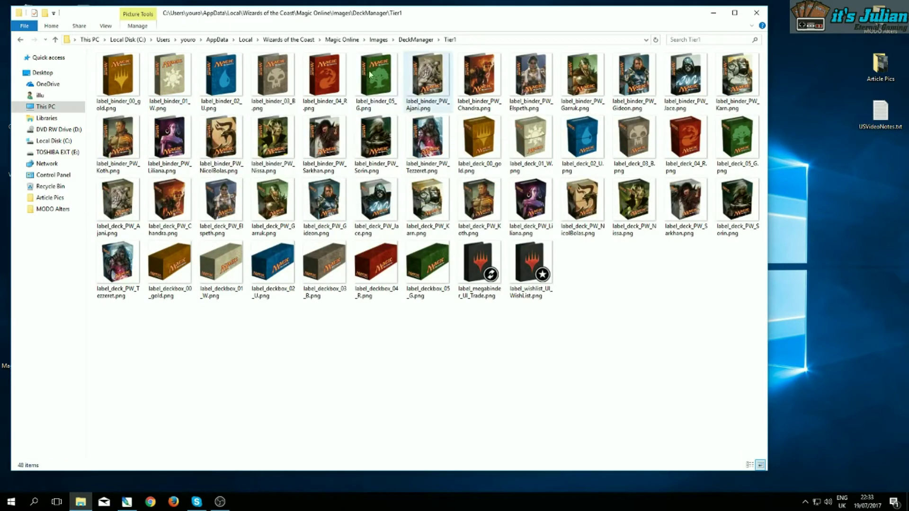
# Look through the avatar pictures in Avatar\Tier1, reached from the Images folder, and return to Images
pyautogui.hotkey('alt', 'Up')
pyautogui.hotkey('alt', 'Up')
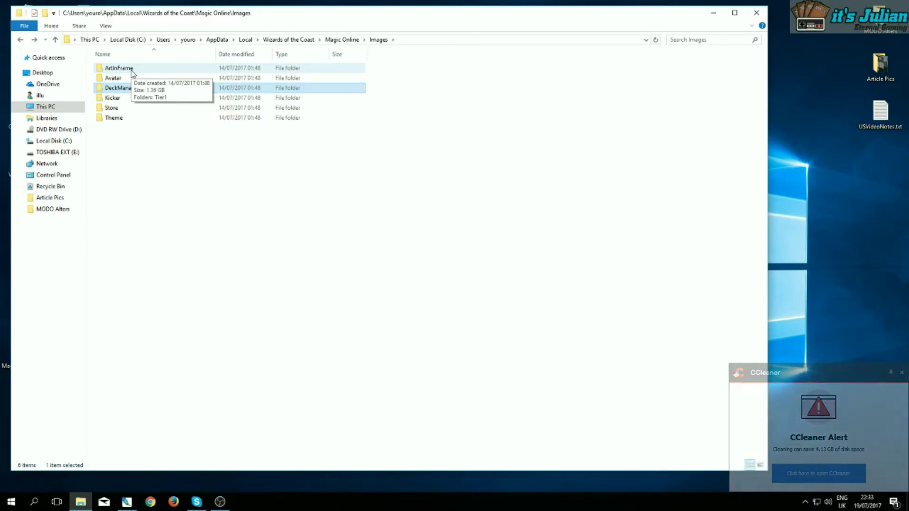
pyautogui.press('Up')
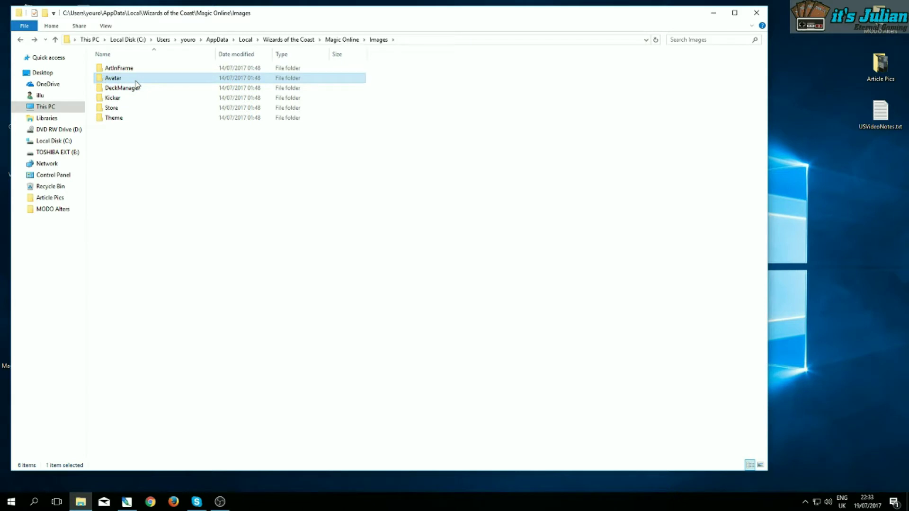
pyautogui.press('Return')
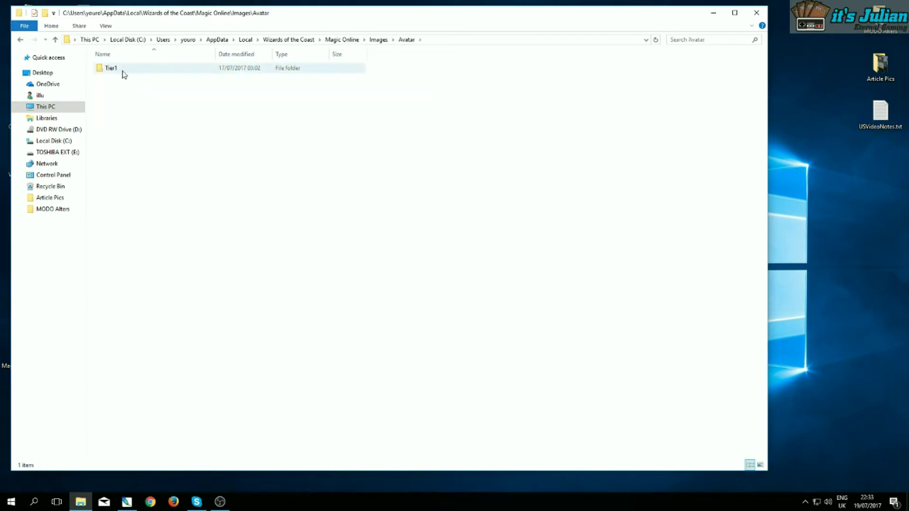
pyautogui.doubleClick(112, 69)
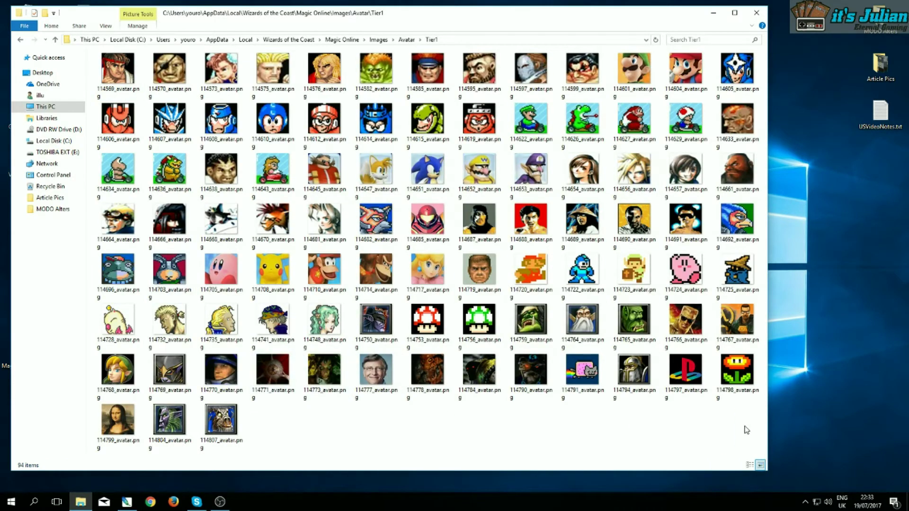
pyautogui.moveTo(747, 442); pyautogui.dragTo(311, 427)
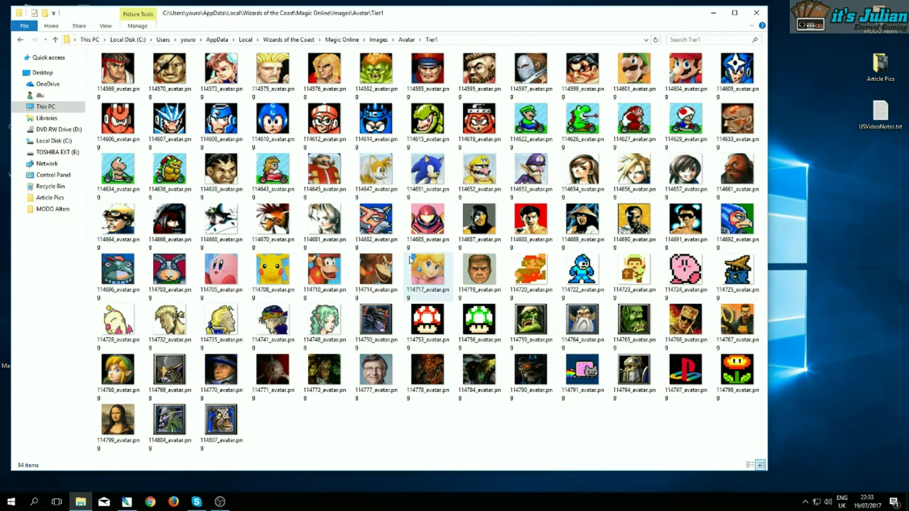
pyautogui.moveTo(325, 240)
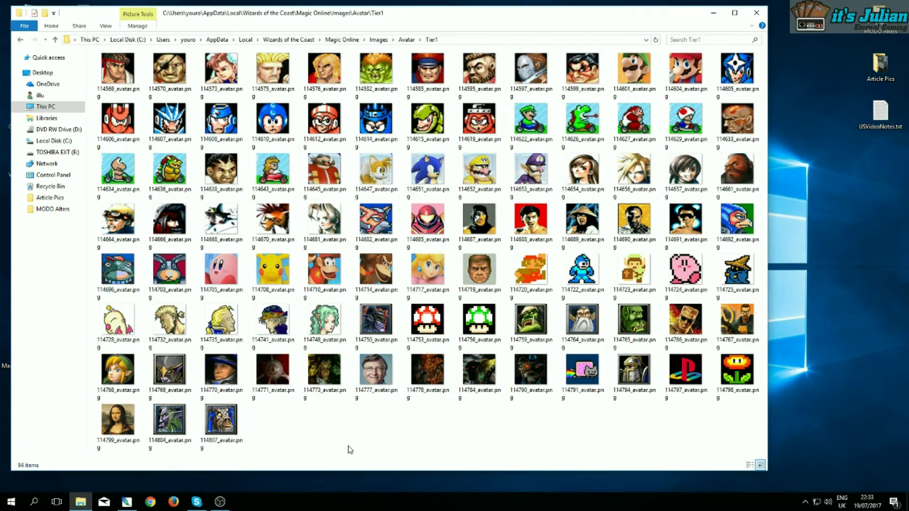
pyautogui.press('BackSpace')
pyautogui.press('BackSpace')
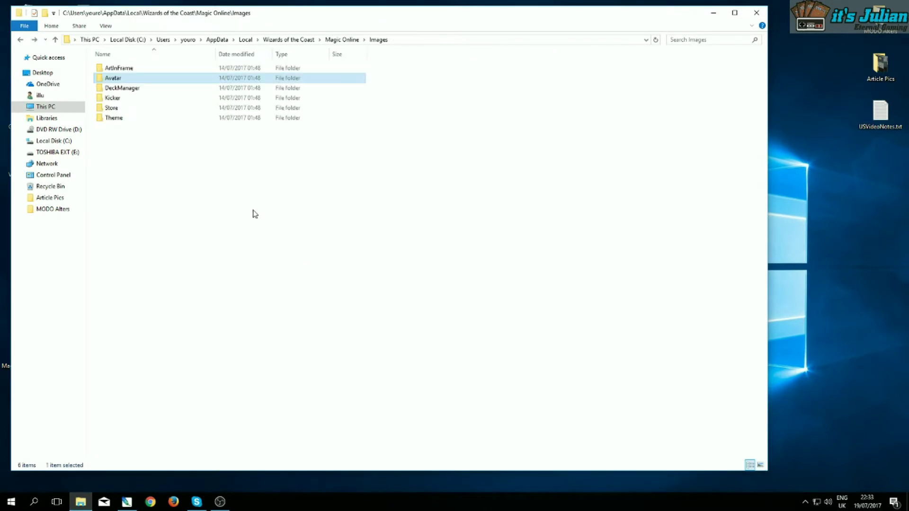
# Open the Tier1 folder inside ArtInFrame and look through its card art thumbnails from the lowest-numbered to the higher-numbered files
pyautogui.click(154, 71)
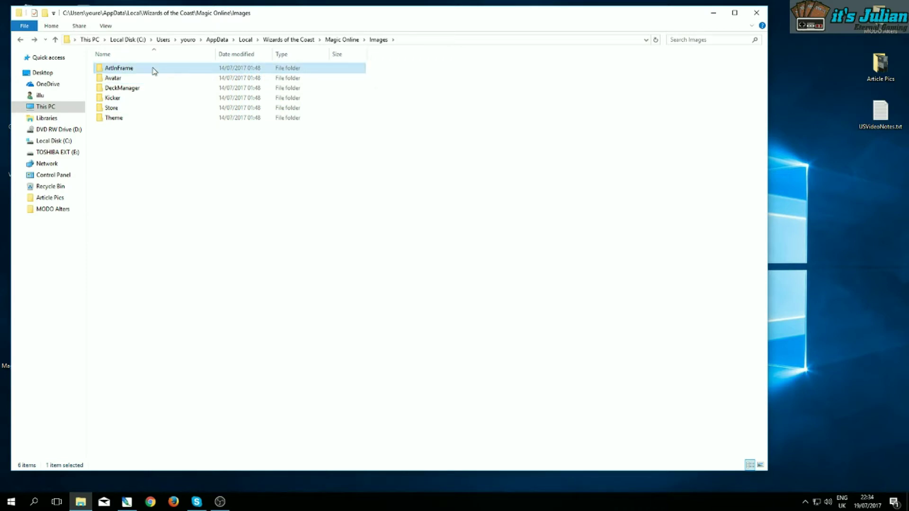
pyautogui.doubleClick(155, 71)
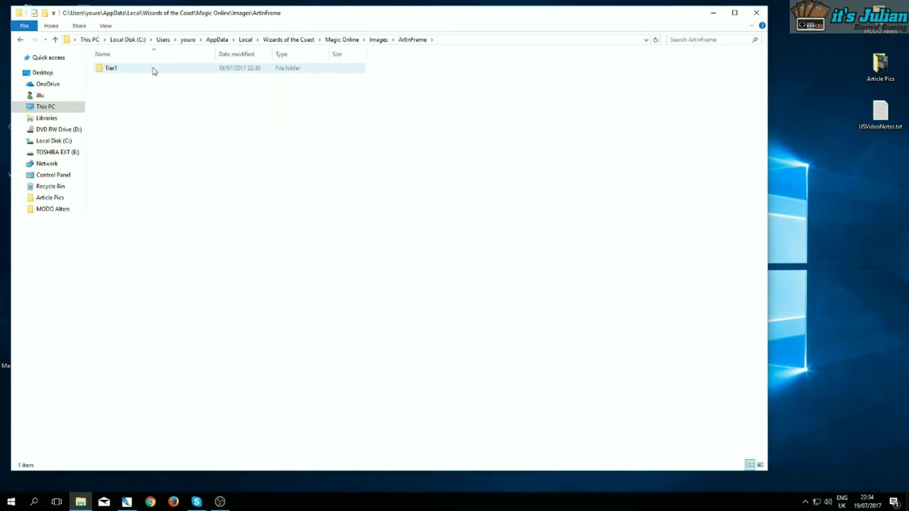
pyautogui.doubleClick(154, 71)
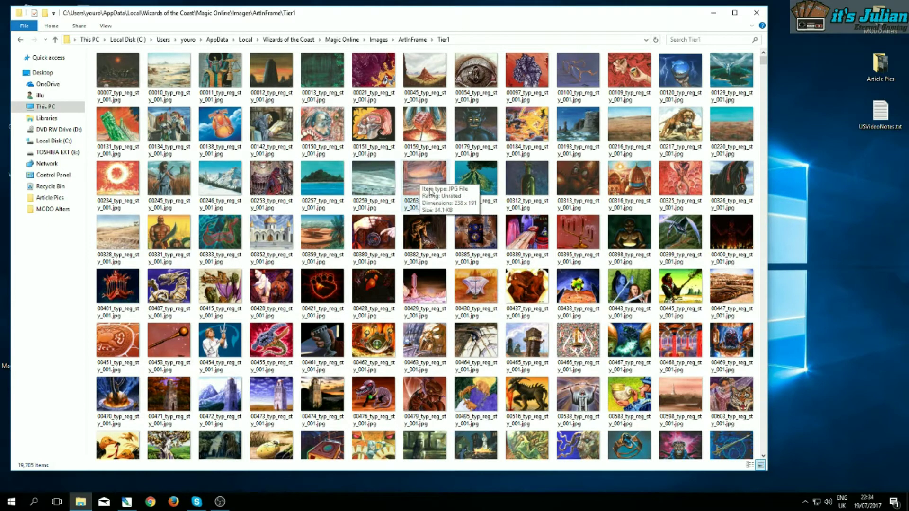
pyautogui.scroll(-10, 459, 191)
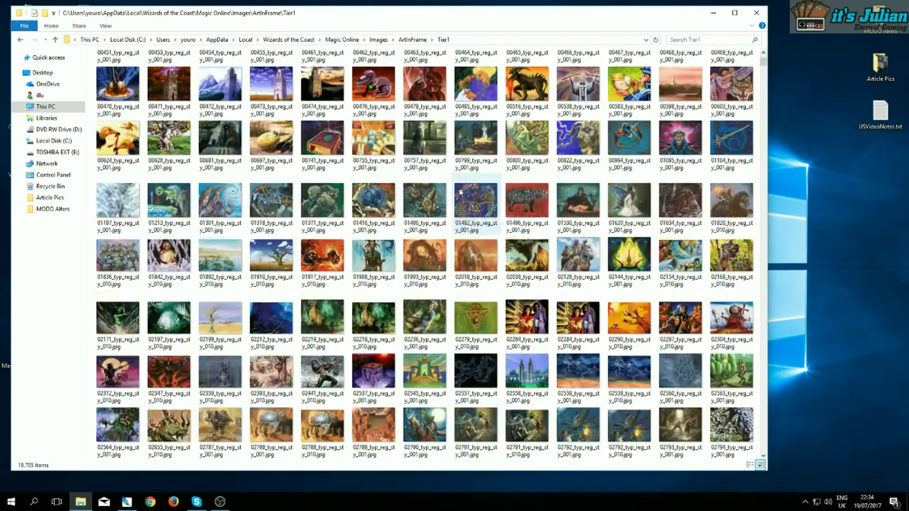
pyautogui.scroll(-10, 460, 199)
pyautogui.scroll(-15, 460, 209)
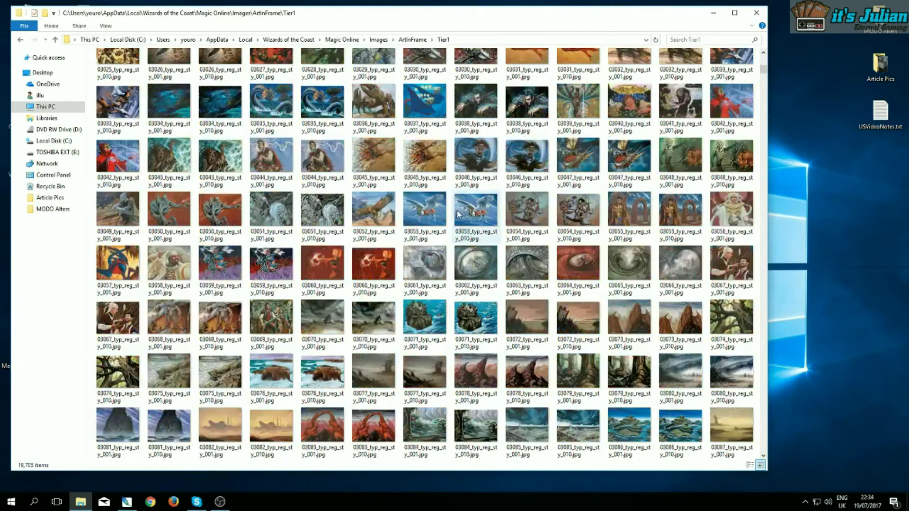
pyautogui.scroll(-20, 455, 215)
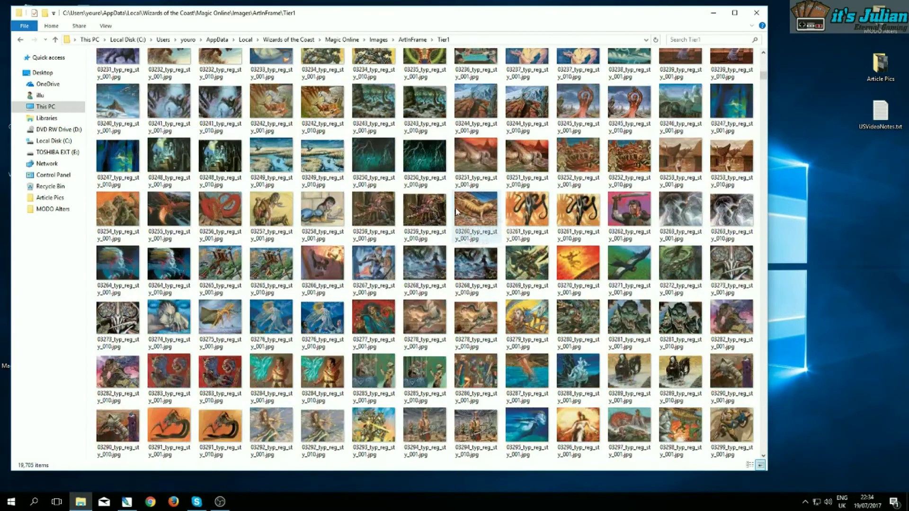
pyautogui.scroll(-15, 458, 214)
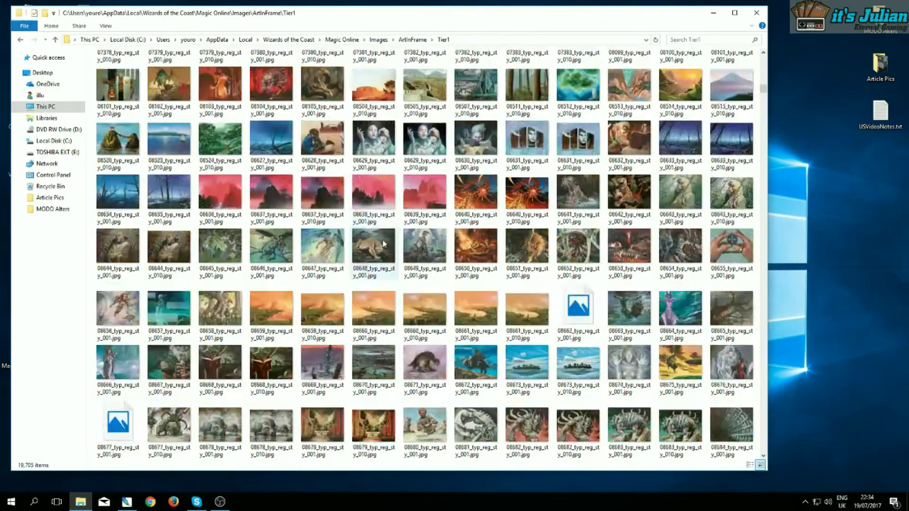
pyautogui.scroll(-20, 448, 252)
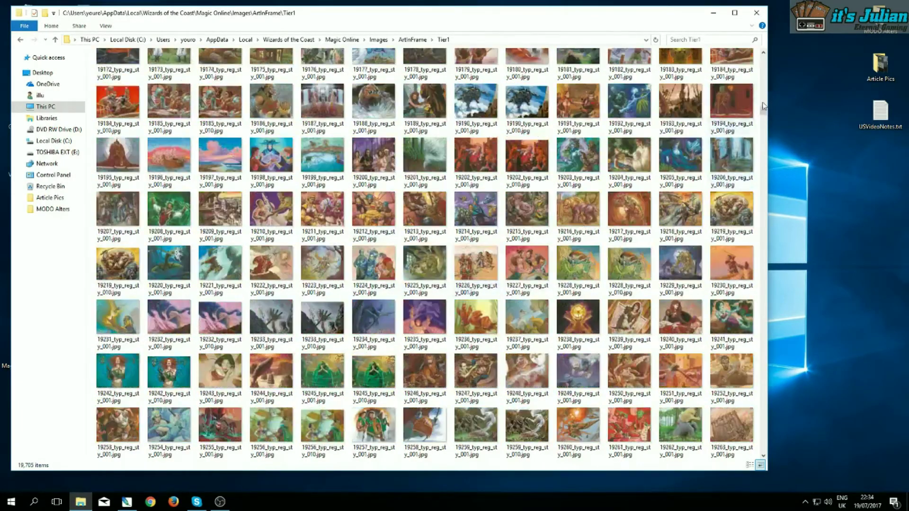
pyautogui.moveTo(763, 109); pyautogui.dragTo(761, 60)
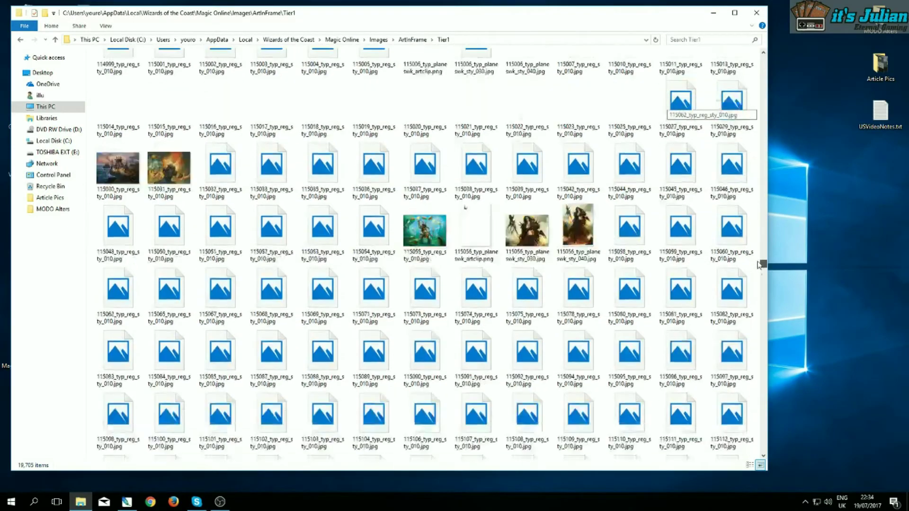
pyautogui.scroll(-10, 462, 256)
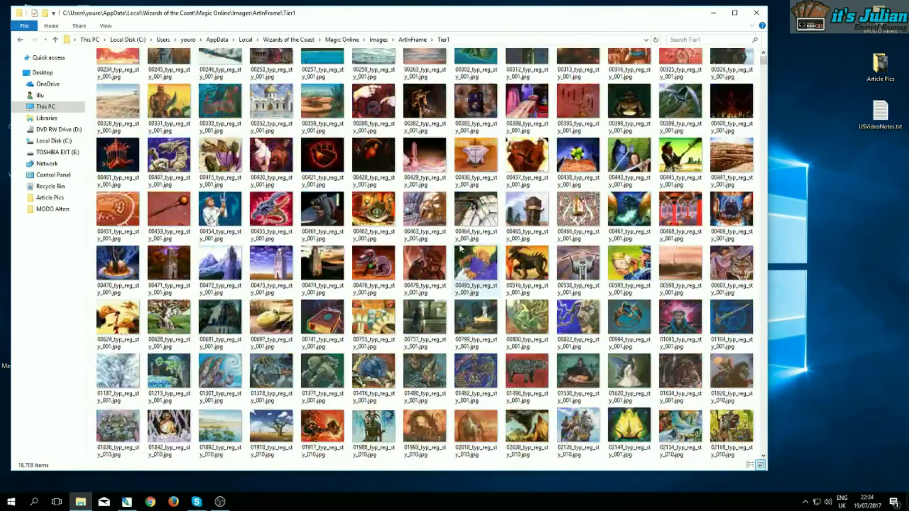
pyautogui.scroll(10, 462, 258)
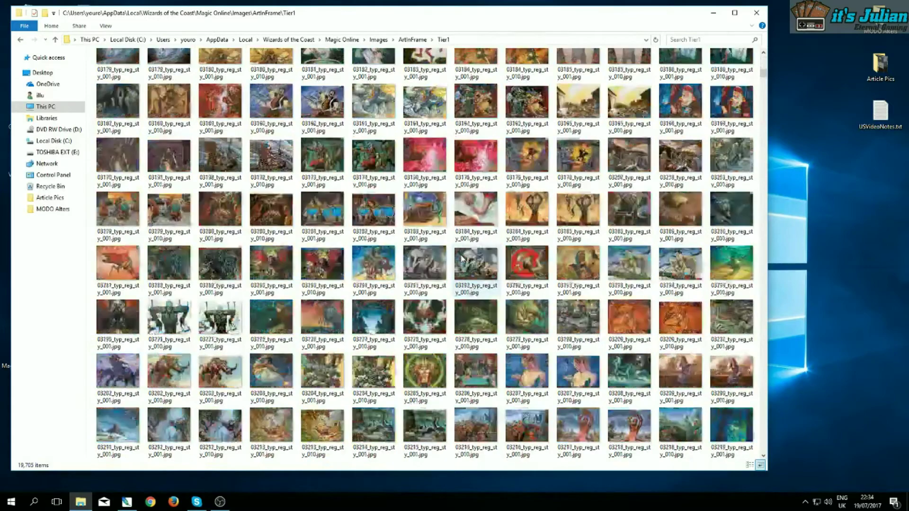
pyautogui.scroll(5, 456, 255)
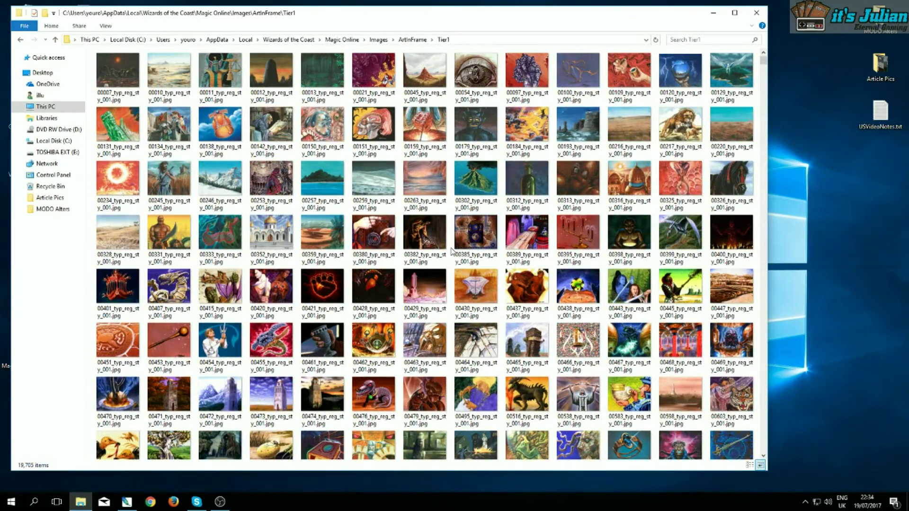
# Examine the higher-numbered card art in Tier1 and select the avatar picture 114569_typ_van_sty_040.jpg
pyautogui.scroll(-10, 452, 251)
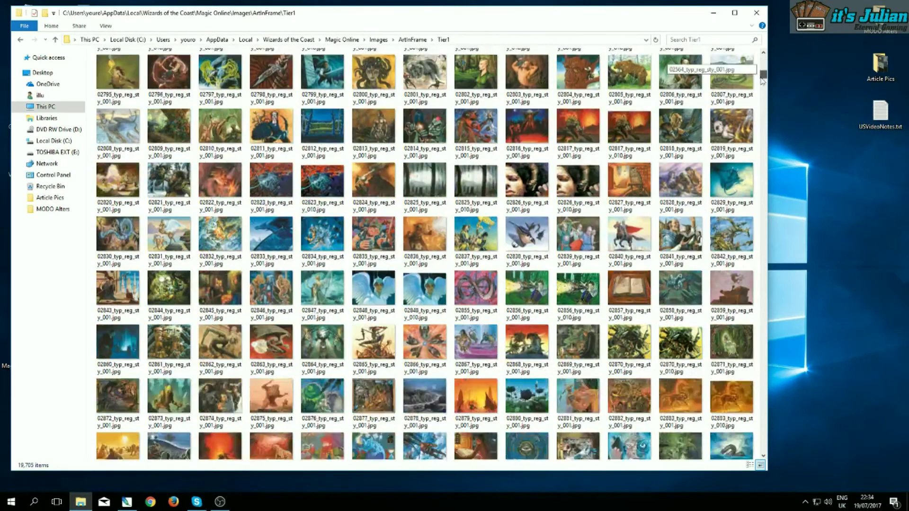
pyautogui.moveTo(763, 81); pyautogui.dragTo(756, 184)
pyautogui.moveTo(753, 226); pyautogui.dragTo(746, 258)
pyautogui.scroll(-10, 529, 215)
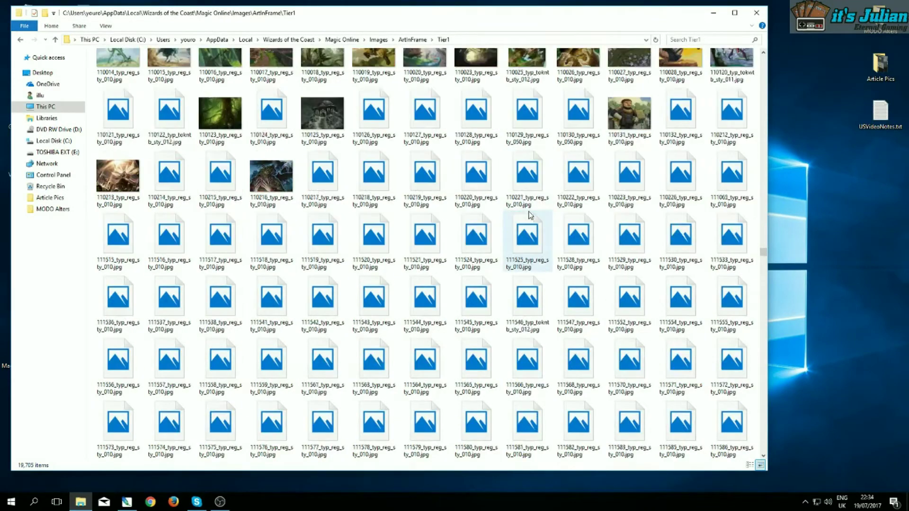
pyautogui.scroll(-10, 529, 216)
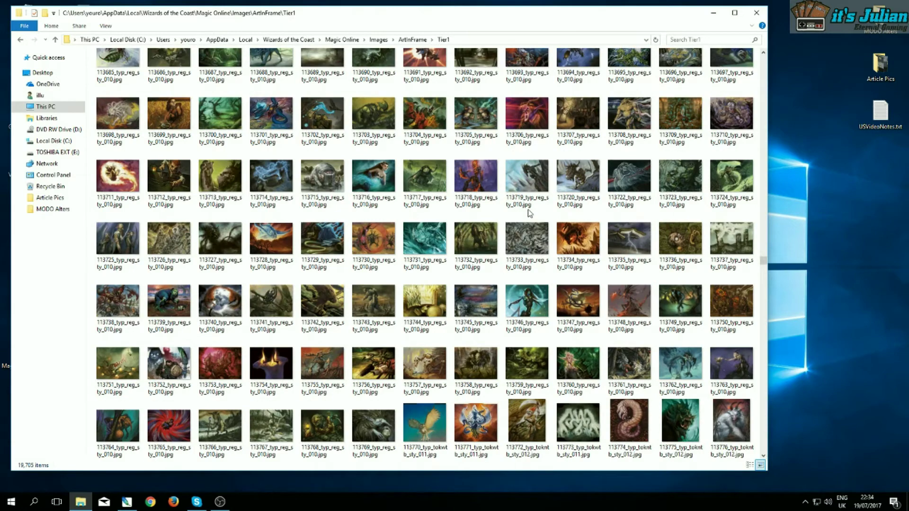
pyautogui.scroll(-5, 529, 213)
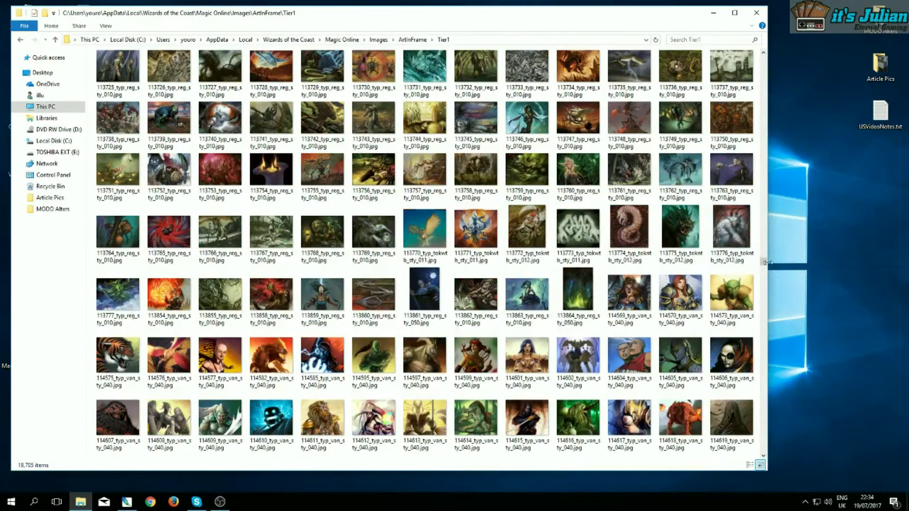
pyautogui.click(628, 303)
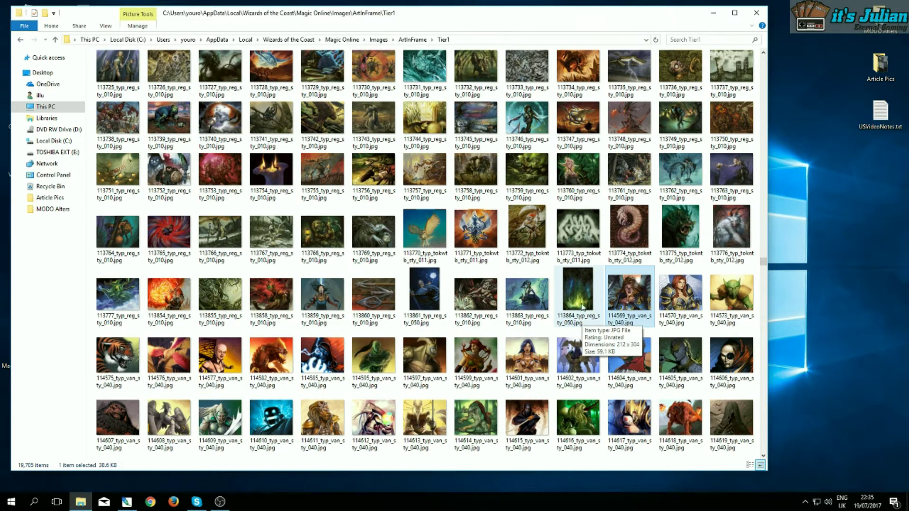
# Search the Tier1 folder for "van", look through the matching avatar pictures and clear the search
pyautogui.click(682, 42)
pyautogui.write('v')
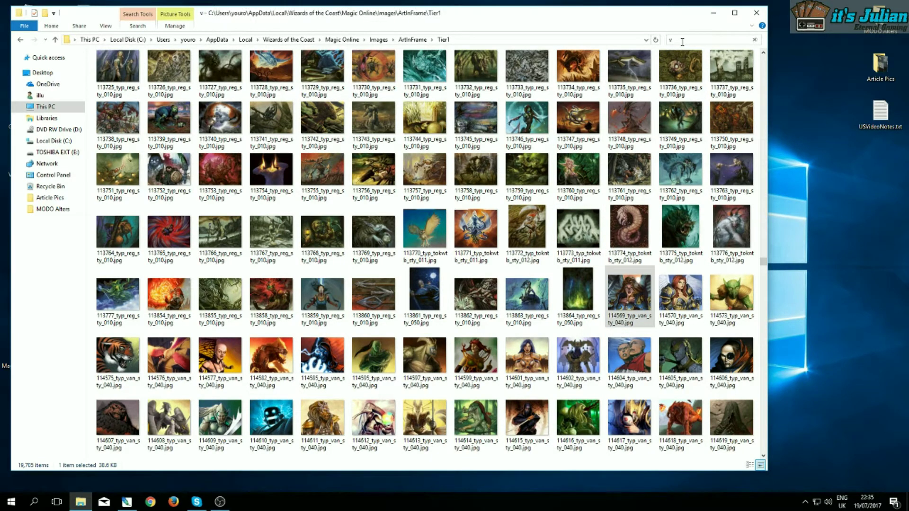
pyautogui.write('an')
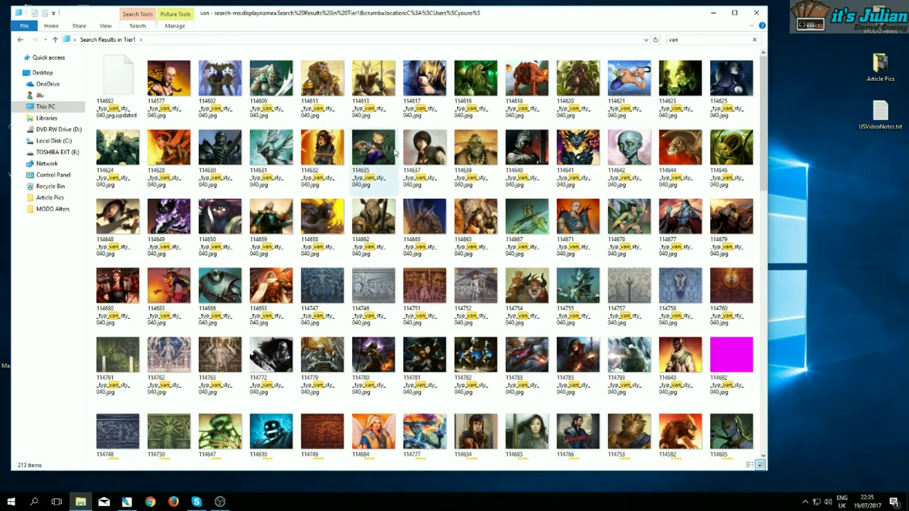
pyautogui.scroll(-10, 388, 151)
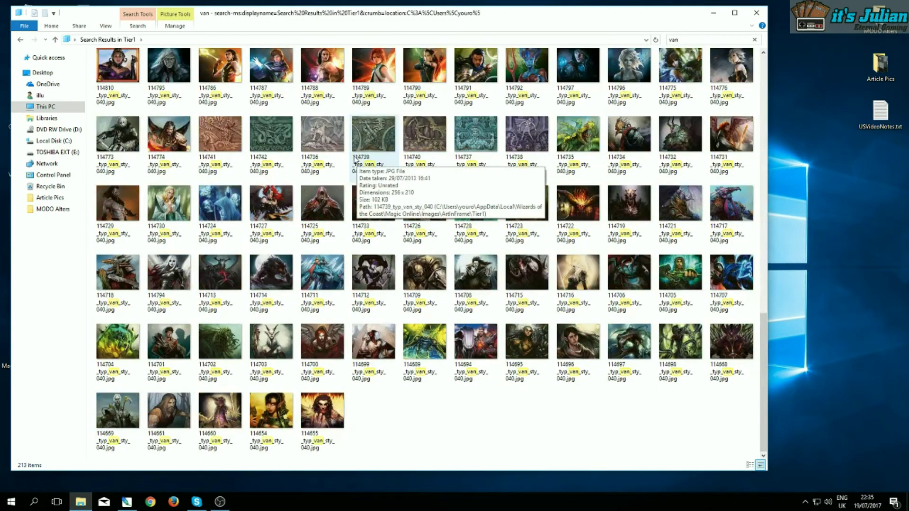
pyautogui.scroll(10, 415, 221)
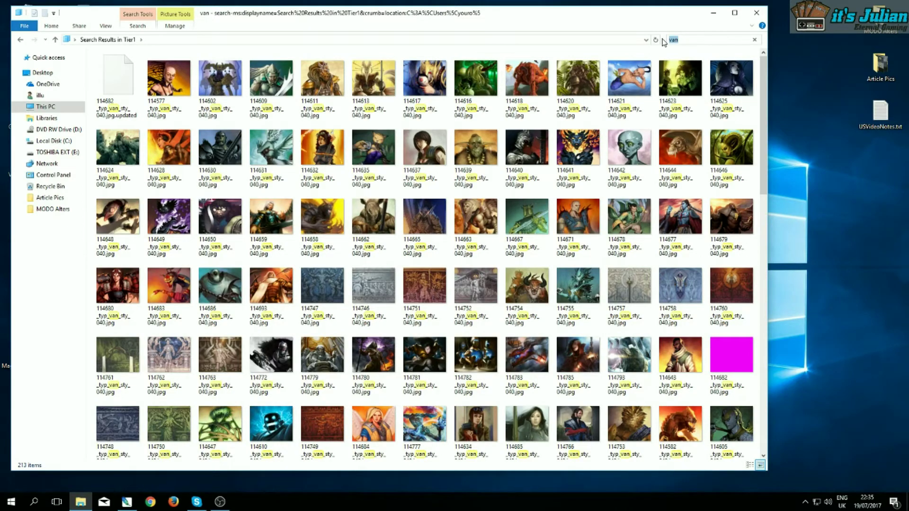
pyautogui.press('BackSpace')
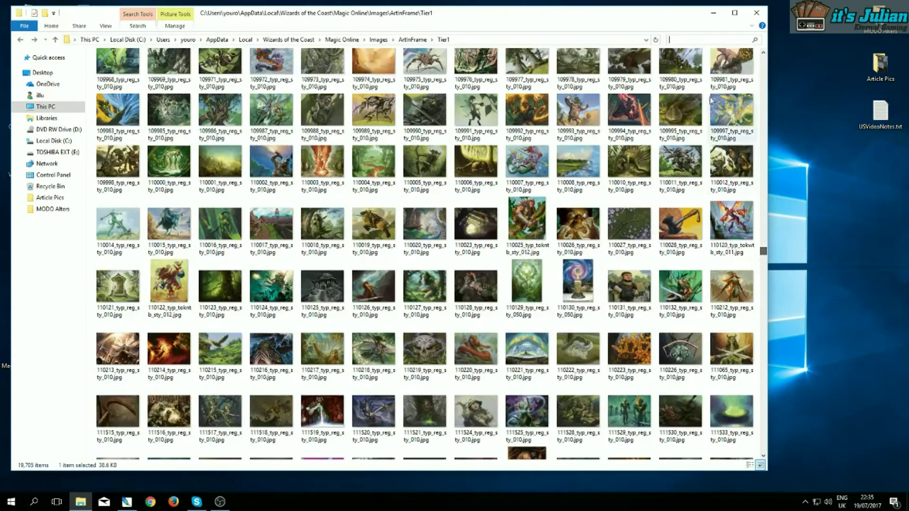
# Search Tier1 for 139860_typ_reg_sty_010 and open the matching original picture in Photoshop
pyautogui.click(692, 38)
pyautogui.write('139860_typ_reg_sty_010')
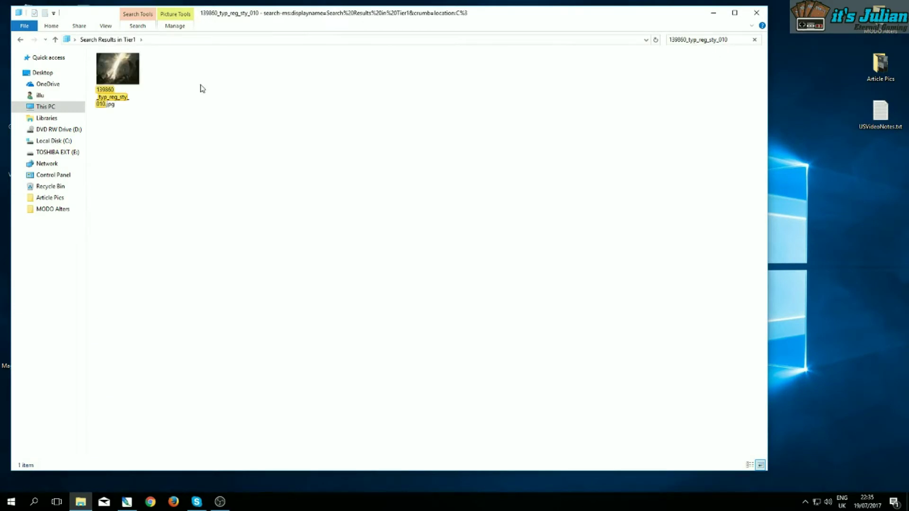
pyautogui.moveTo(129, 93); pyautogui.dragTo(285, 200)
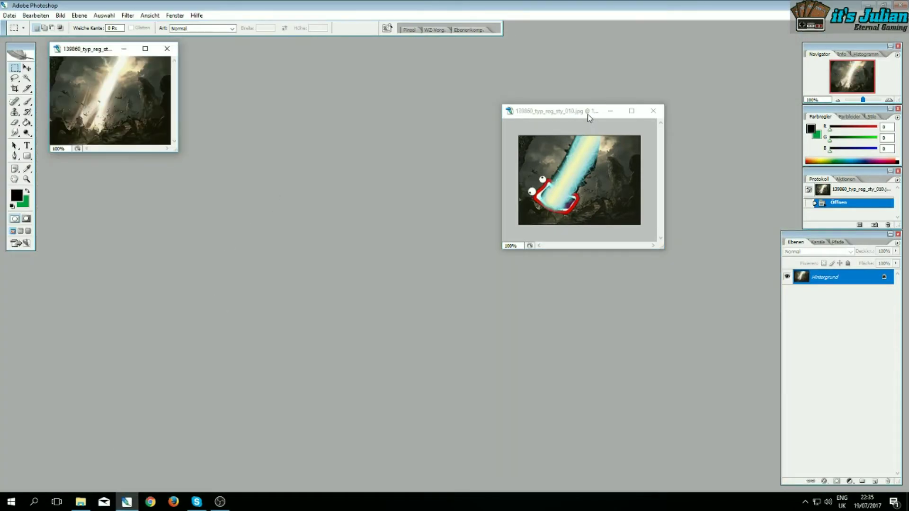
# Enlarge the original picture's window and arrange it apart from the altered version for comparison
pyautogui.moveTo(589, 117); pyautogui.dragTo(613, 130)
pyautogui.moveTo(177, 152); pyautogui.dragTo(270, 228)
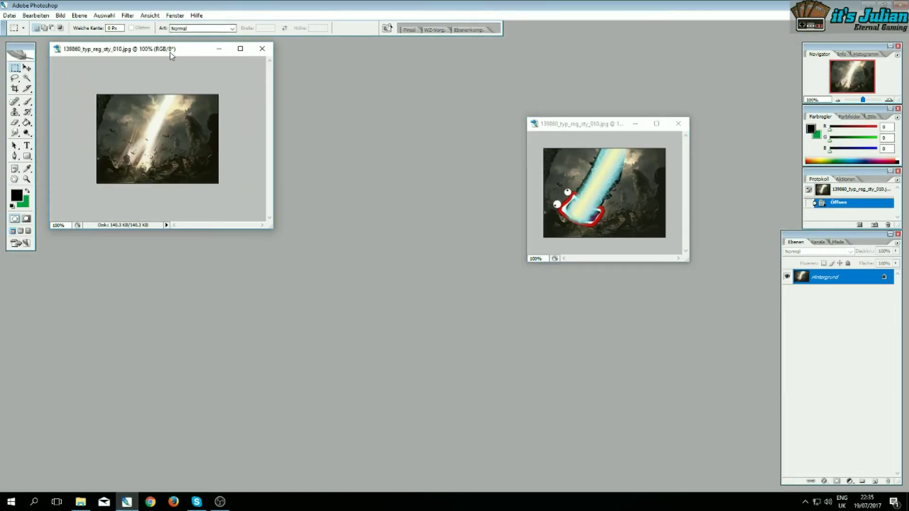
pyautogui.moveTo(173, 47); pyautogui.dragTo(249, 95)
# Copy the entire altered picture, close its window and paste it over the original 139860_typ_reg_sty_010.jpg artwork
pyautogui.click(573, 142)
pyautogui.hotkey('ctrl', 'a')
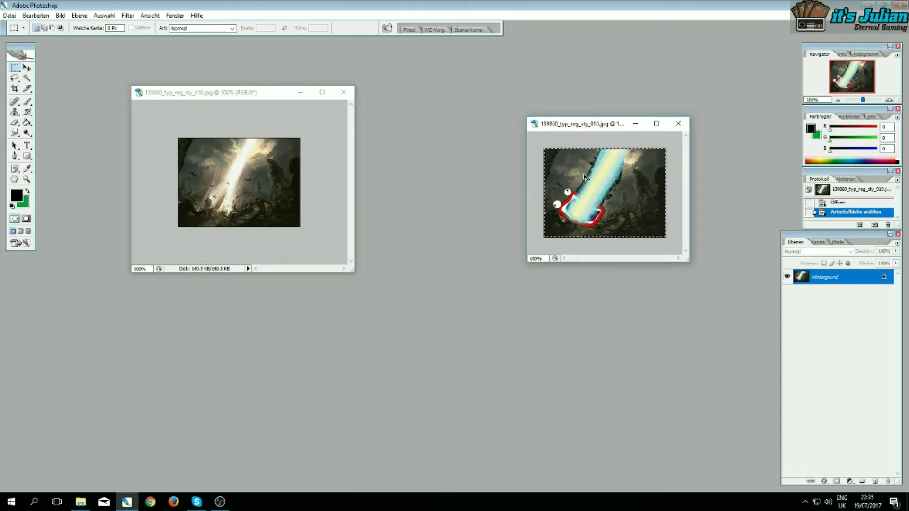
pyautogui.click(678, 124)
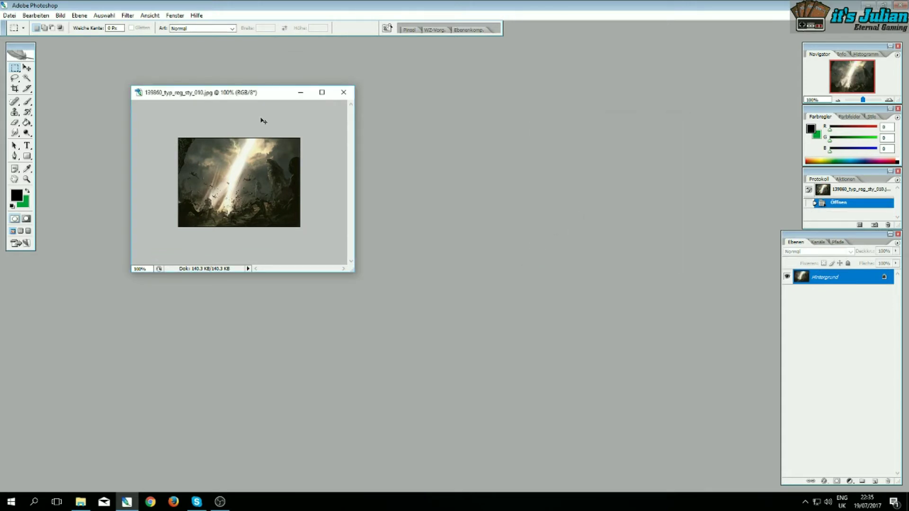
pyautogui.hotkey('ctrl', 'v')
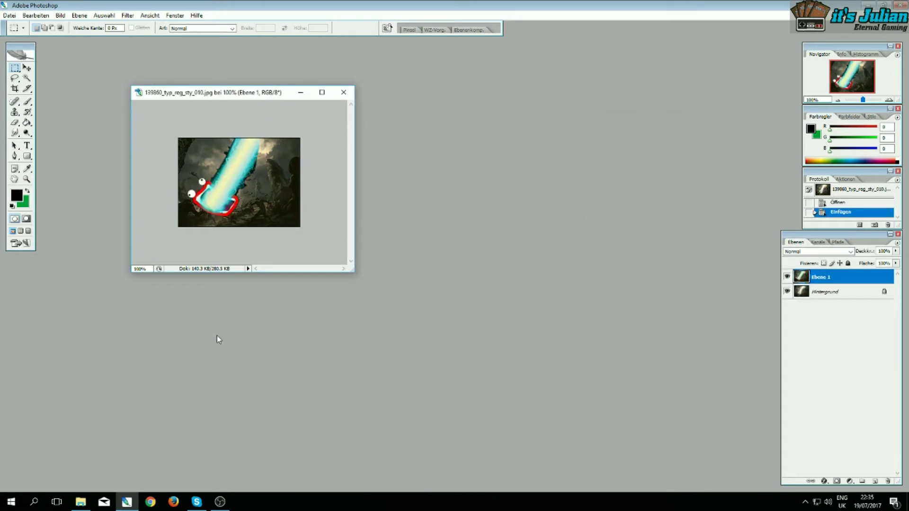
# Switch back to File Explorer, clear the file name search and return to the ArtInFrame folder
pyautogui.click(80, 501)
pyautogui.click(274, 161)
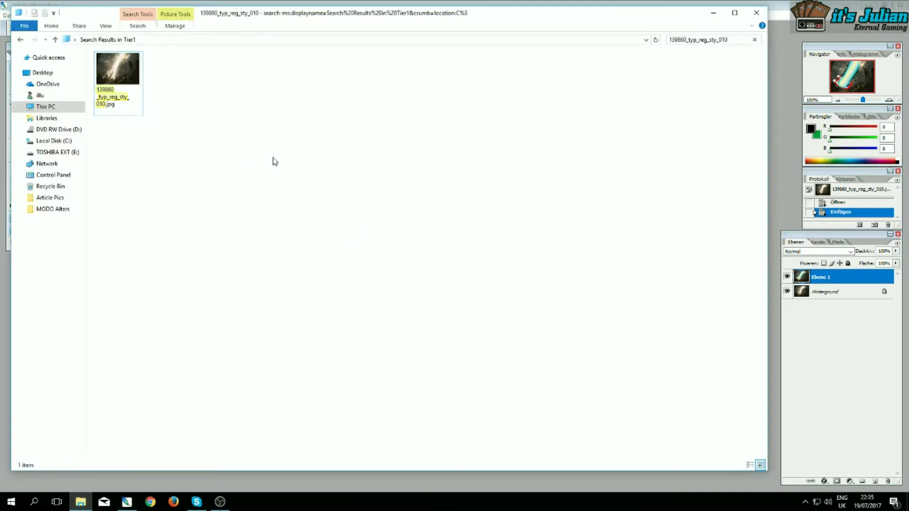
pyautogui.click(742, 37)
pyautogui.press('BackSpace')
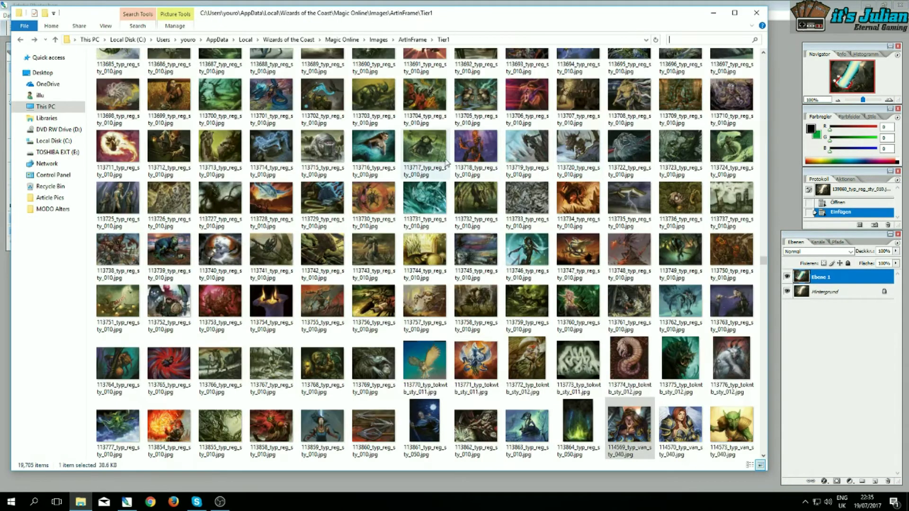
pyautogui.click(20, 40)
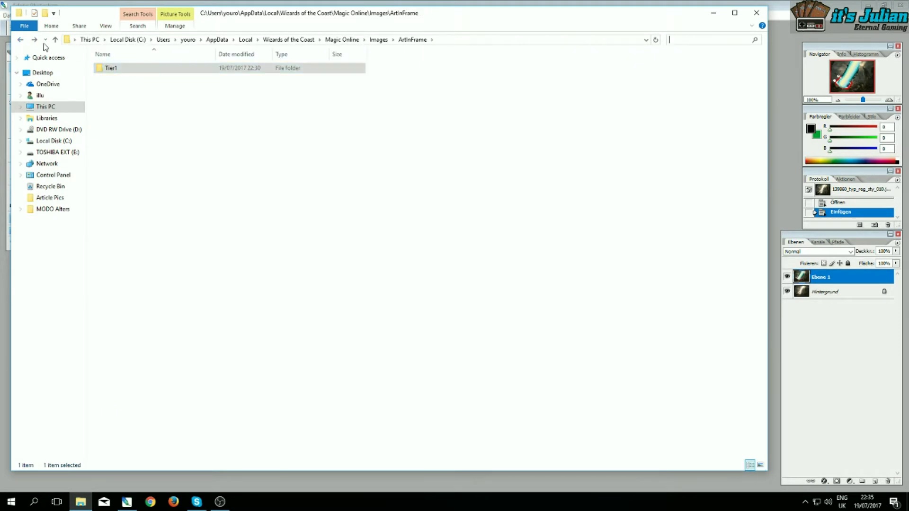
pyautogui.click(22, 40)
pyautogui.doubleClick(110, 69)
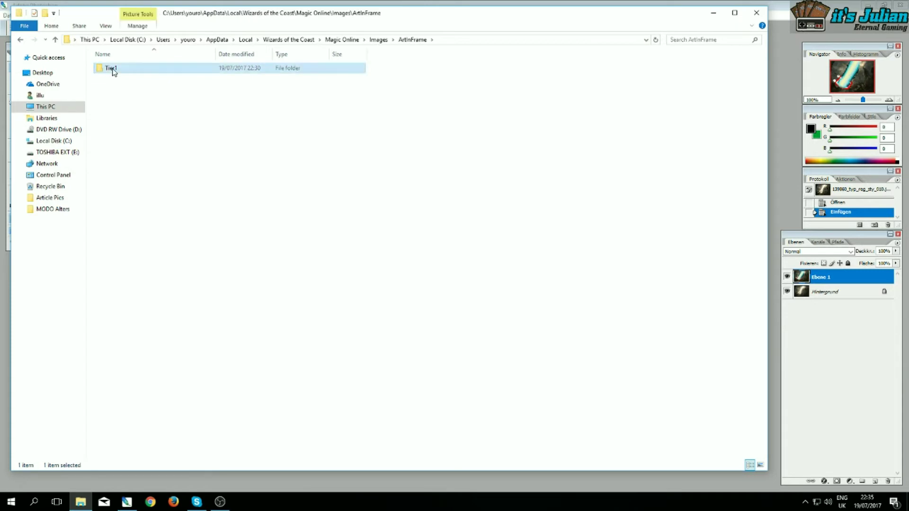
pyautogui.doubleClick(109, 69)
pyautogui.press('BackSpace')
# Open the security properties of the Tier1 folder and review the permissions listed for SYSTEM
pyautogui.rightClick(134, 71)
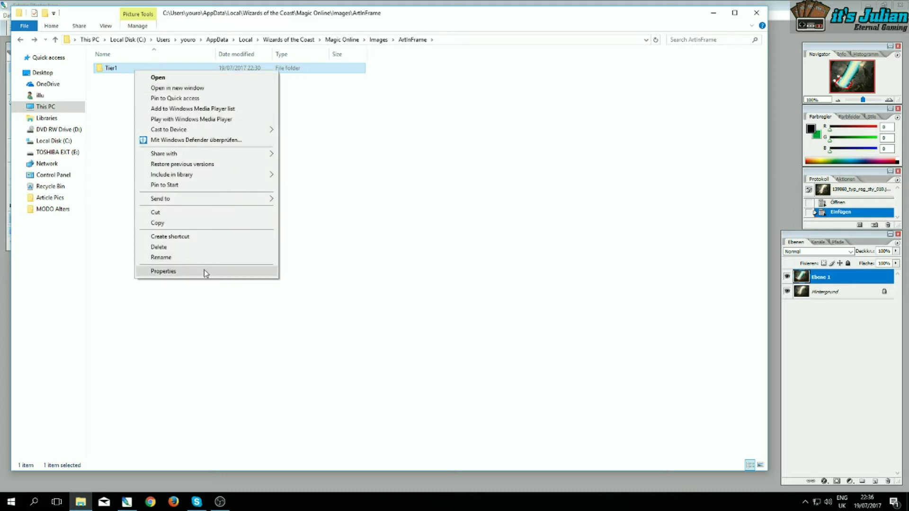
pyautogui.click(204, 270)
pyautogui.click(204, 94)
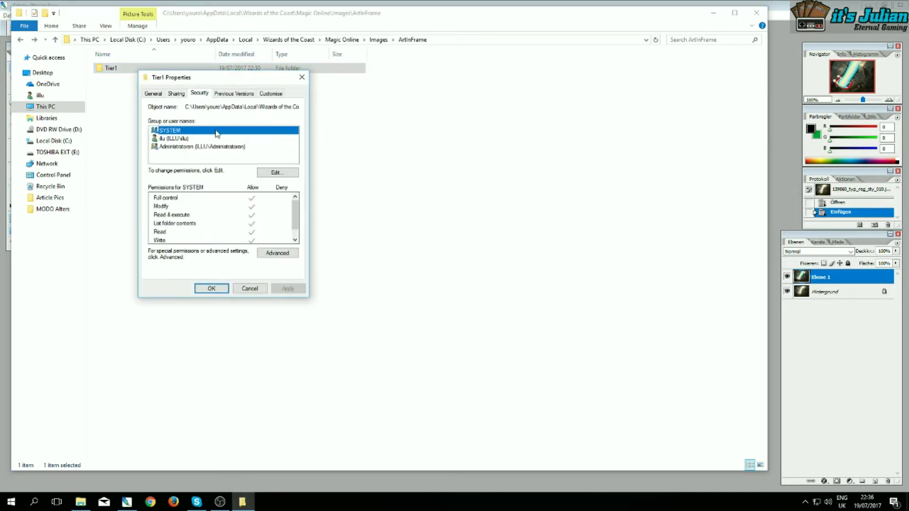
pyautogui.scroll(-2, 294, 217)
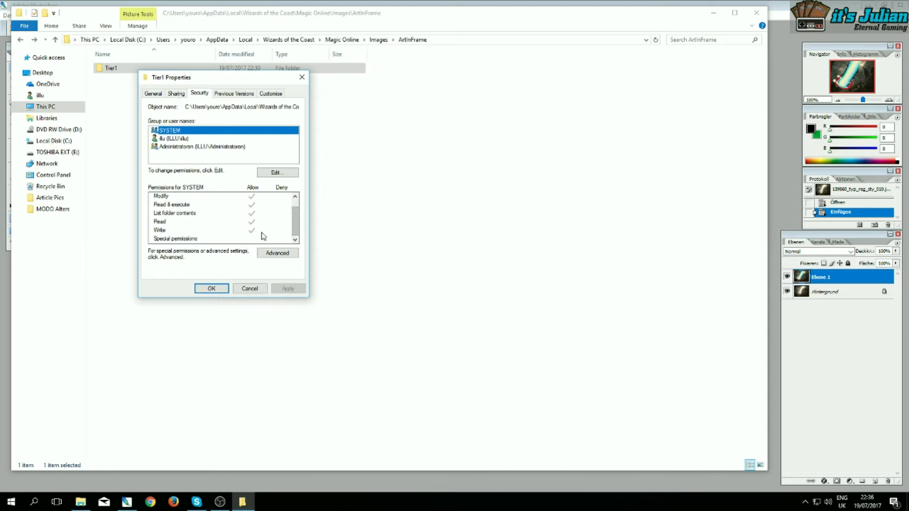
# Review the Tier1 folder's permissions for SYSTEM and the personal user account, and close its properties without changes
pyautogui.scroll(2, 300, 210)
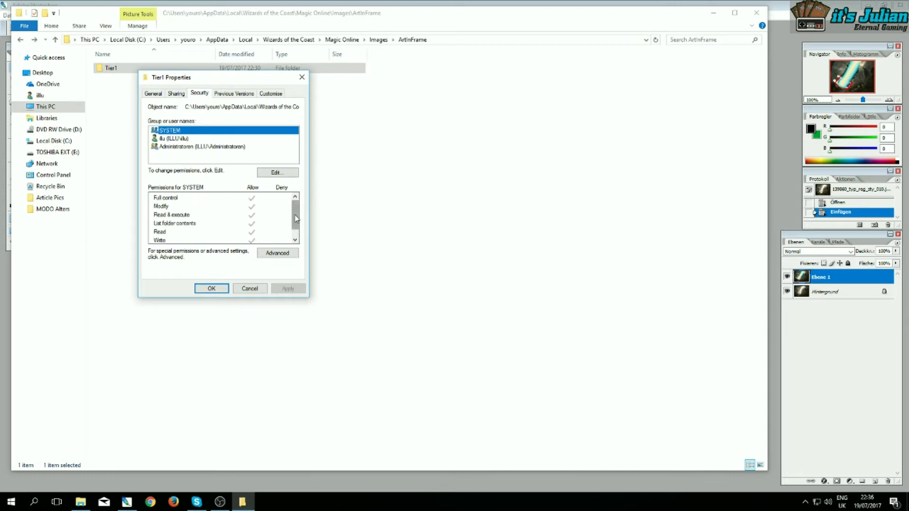
pyautogui.scroll(-1, 298, 213)
pyautogui.click(195, 138)
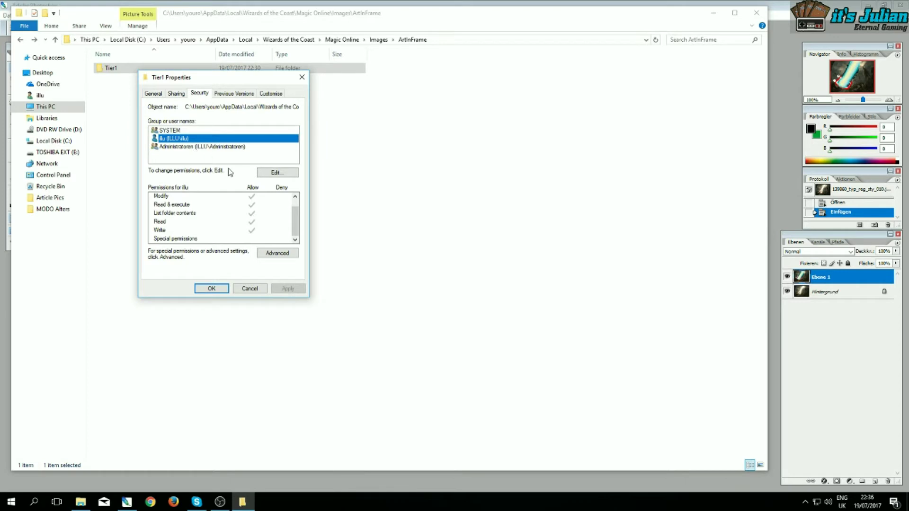
pyautogui.click(249, 288)
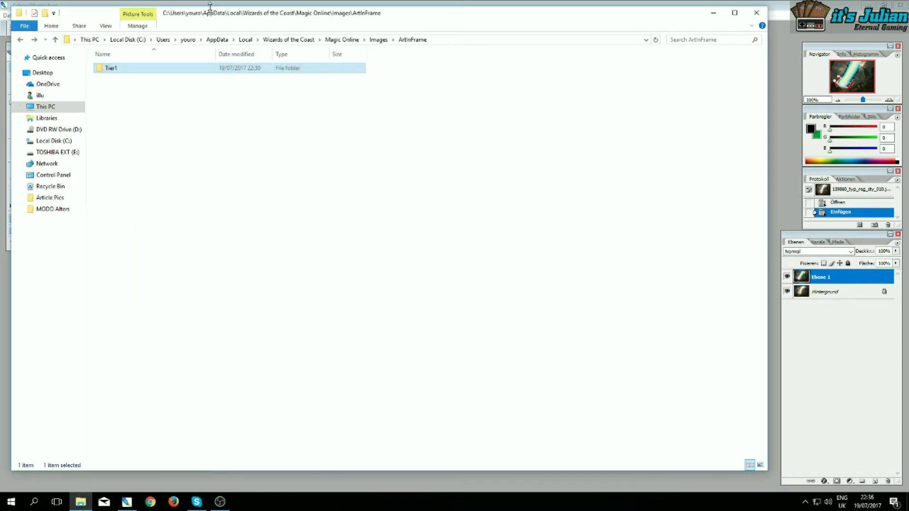
# Reopen the Tier1 folder's security properties, recheck the full SYSTEM permission list and cancel out
pyautogui.rightClick(119, 66)
pyautogui.click(181, 263)
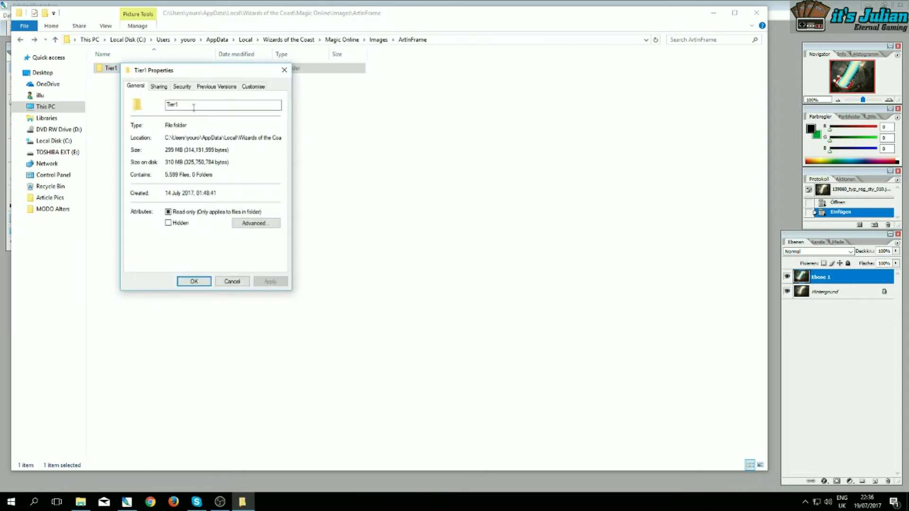
pyautogui.click(182, 87)
pyautogui.scroll(-1, 278, 201)
pyautogui.click(239, 281)
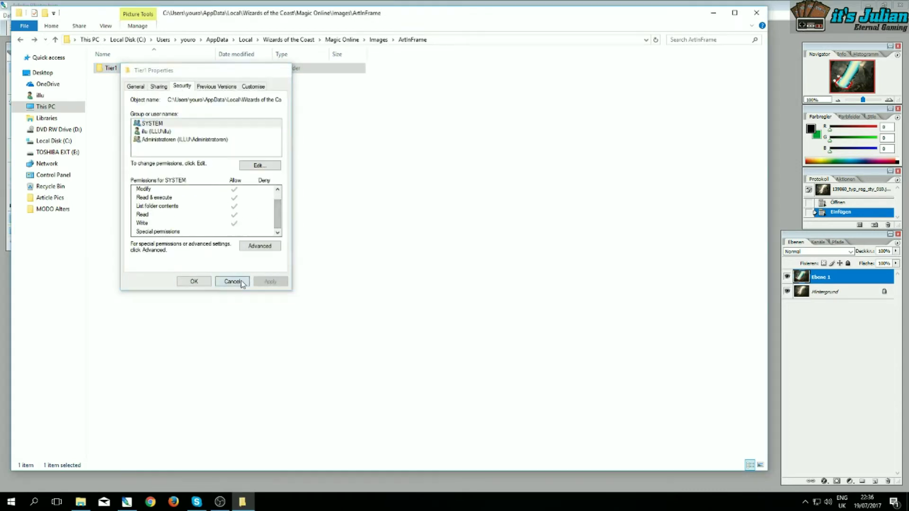
# Switch to Photoshop and start saving the altered artwork for the web as a high-quality JPEG
pyautogui.click(127, 501)
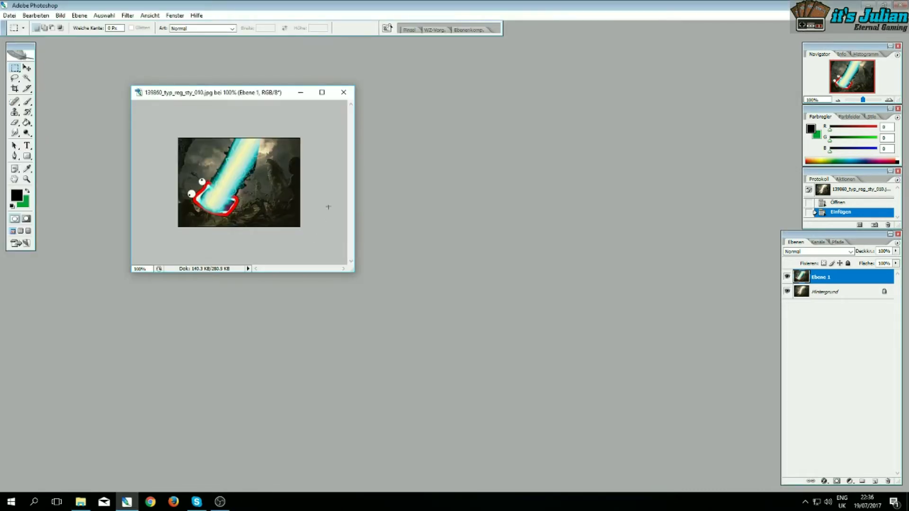
pyautogui.hotkey('ctrl', 'alt', 'shift', 's')
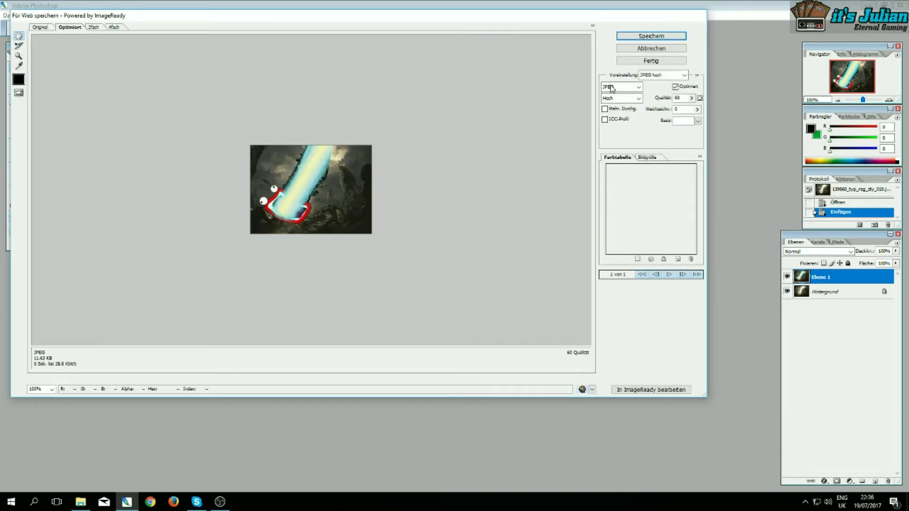
pyautogui.click(651, 36)
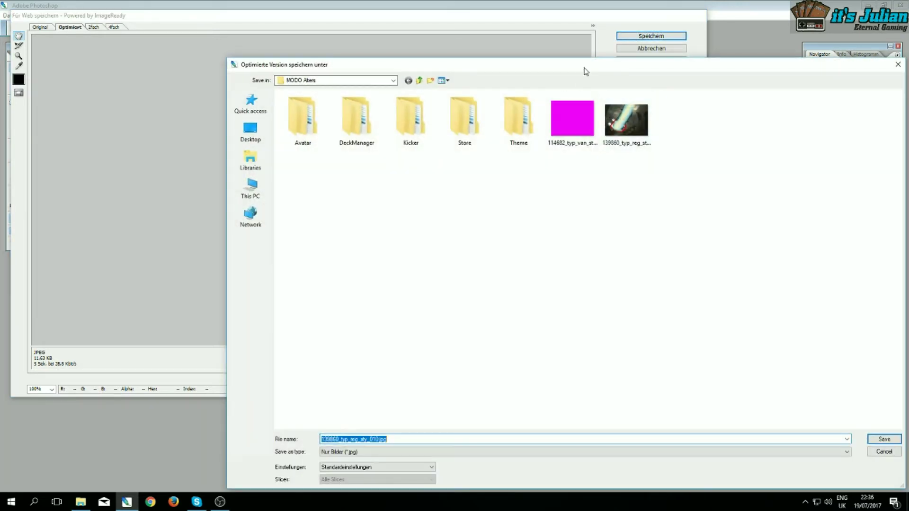
# Set the save location to ArtInFrame\Tier1 within the user profile's AppData\Local\Wizards of the Coast\Magic Online\Images folder
pyautogui.click(252, 137)
pyautogui.doubleClick(317, 127)
pyautogui.click(304, 224)
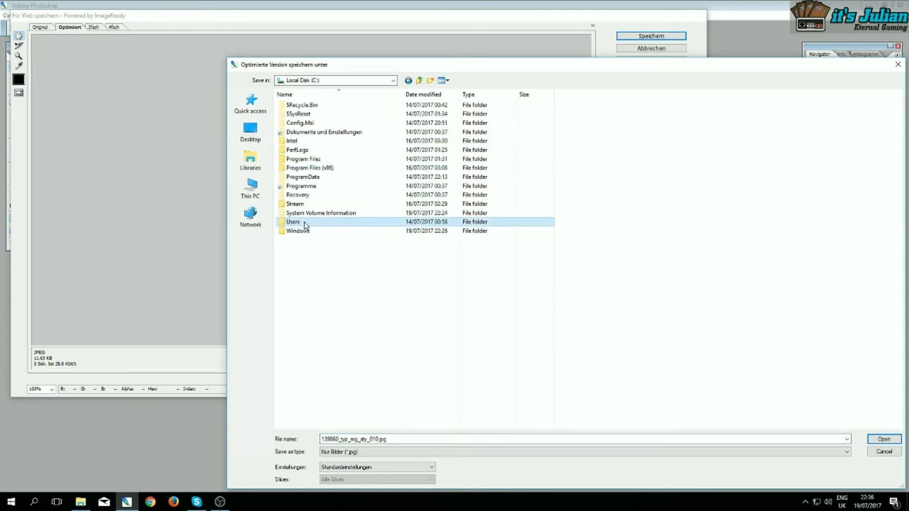
pyautogui.doubleClick(304, 225)
pyautogui.doubleClick(304, 142)
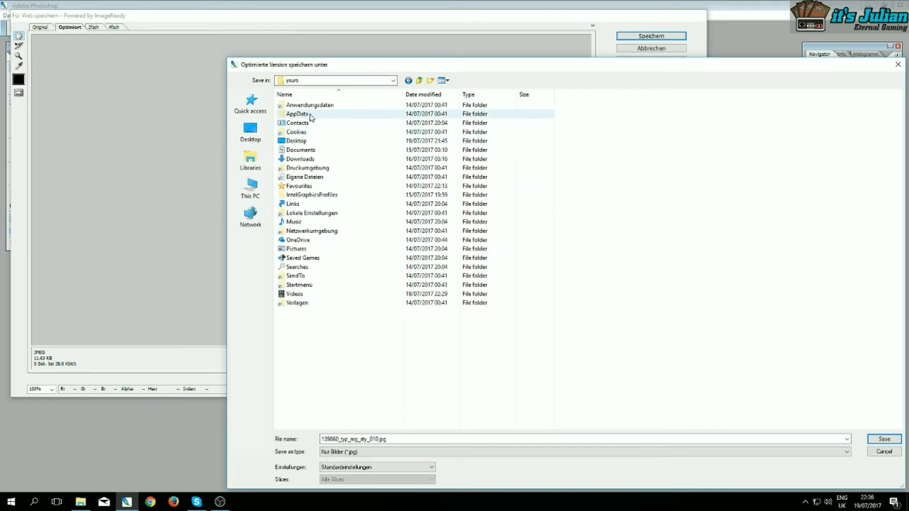
pyautogui.doubleClick(310, 115)
pyautogui.doubleClick(294, 104)
pyautogui.click(312, 294)
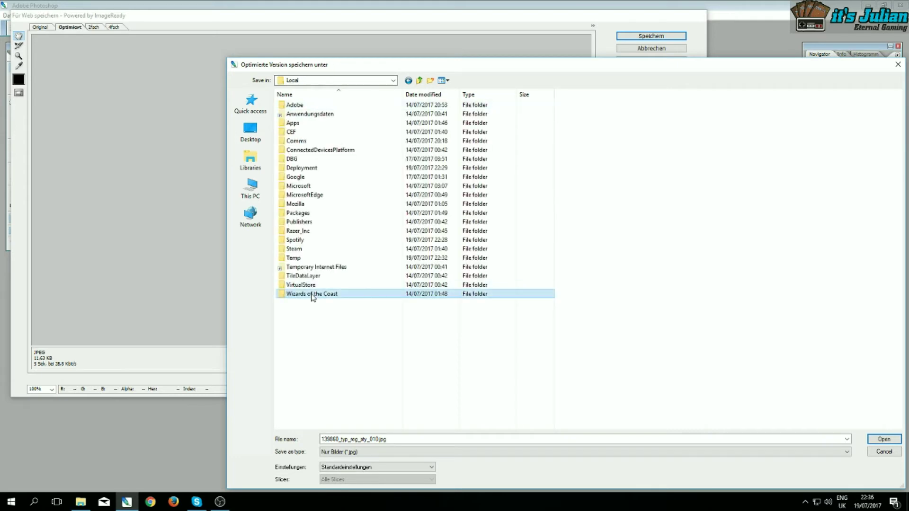
pyautogui.doubleClick(312, 294)
pyautogui.doubleClick(301, 107)
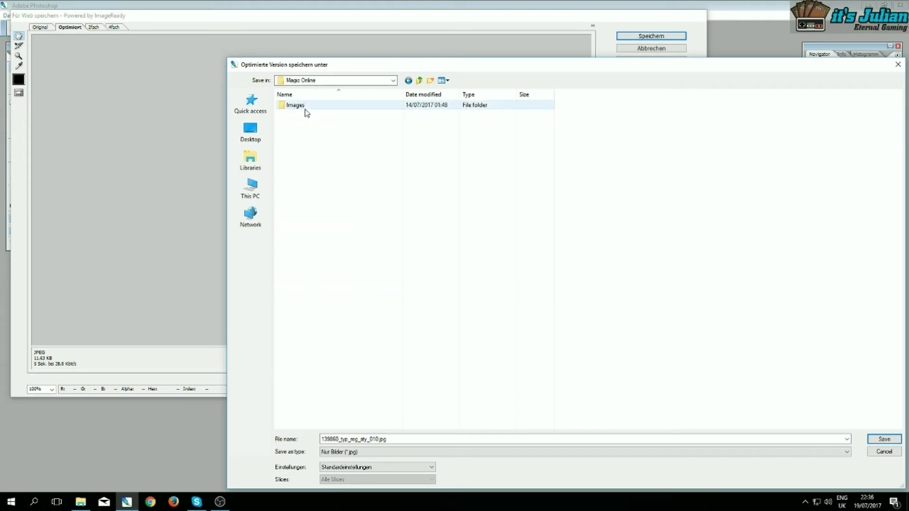
pyautogui.doubleClick(306, 108)
pyautogui.doubleClick(306, 108)
pyautogui.doubleClick(305, 107)
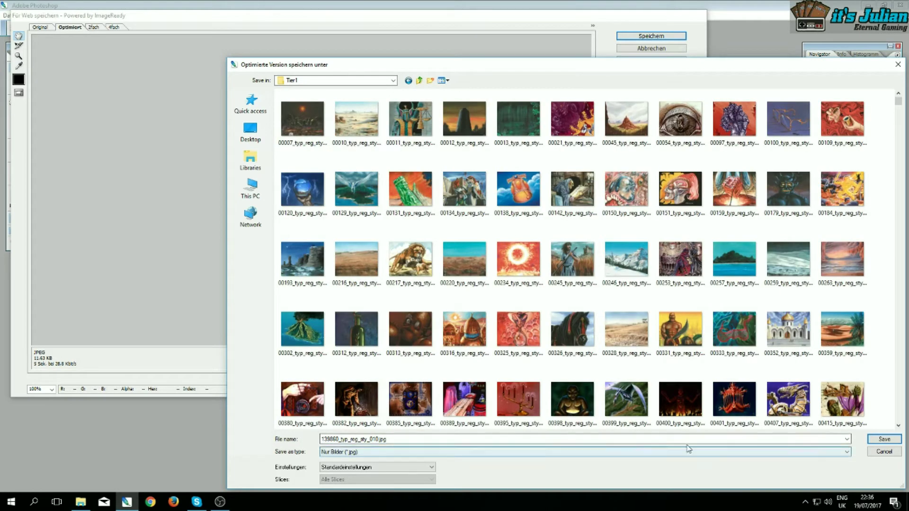
# Save the picture over the existing 139860_typ_reg_sty_010.jpg and quit Photoshop without saving the open document
pyautogui.click(409, 437)
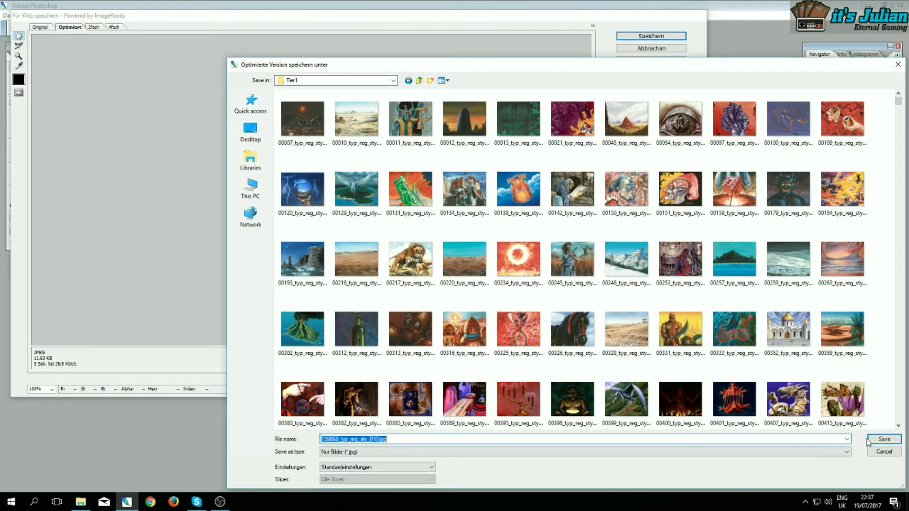
pyautogui.press('Return')
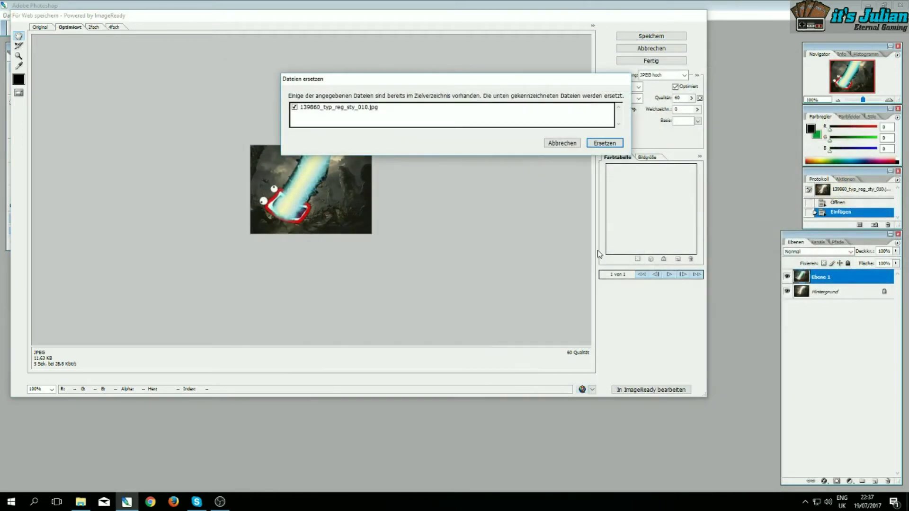
pyautogui.click(609, 143)
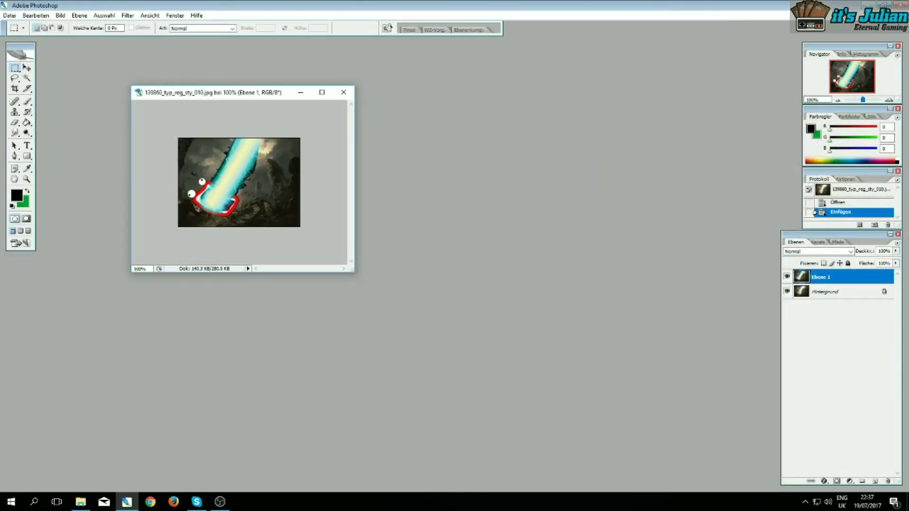
pyautogui.click(899, 5)
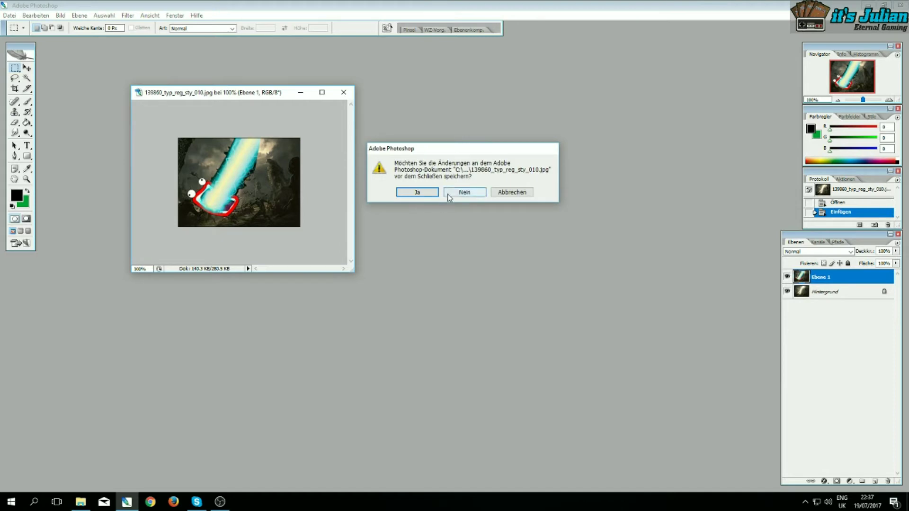
pyautogui.click(448, 194)
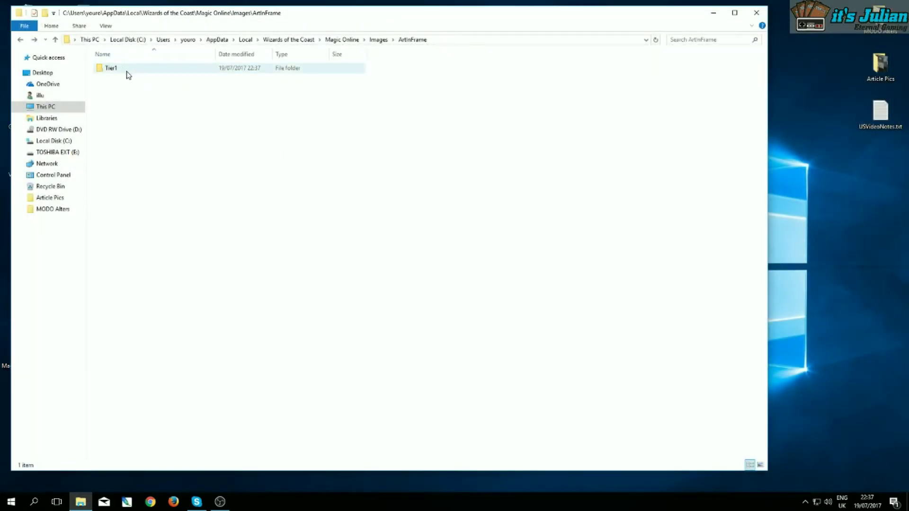
# Open the ArtInFrame Tier1 folder's permissions for editing and deny Write for SYSTEM
pyautogui.rightClick(124, 71)
pyautogui.rightClick(108, 66)
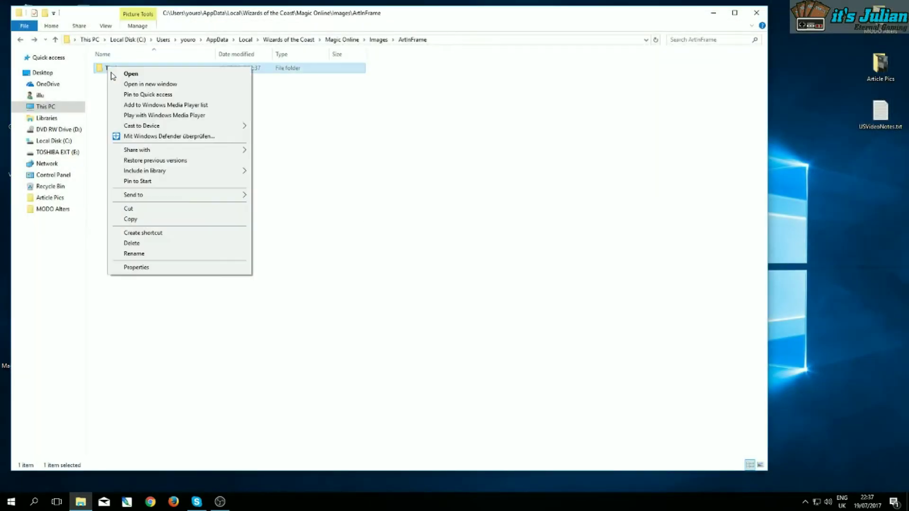
pyautogui.click(160, 267)
pyautogui.click(173, 90)
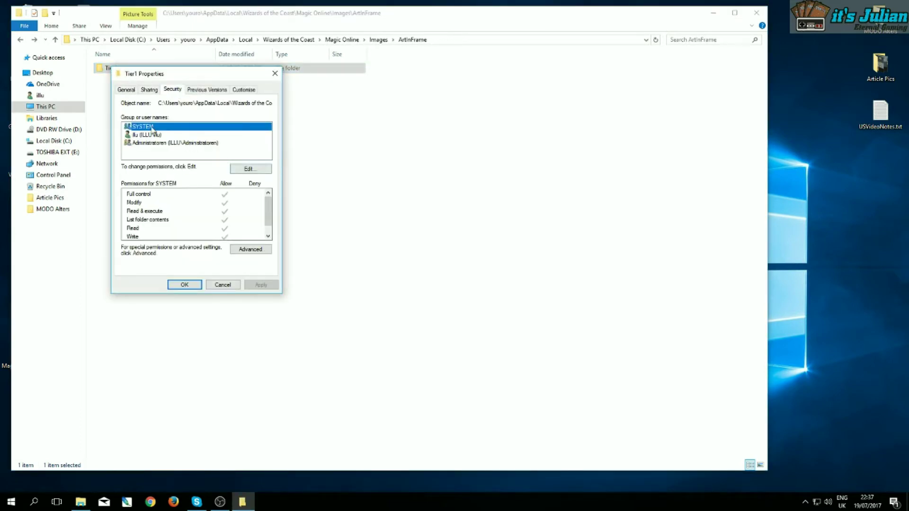
pyautogui.click(240, 170)
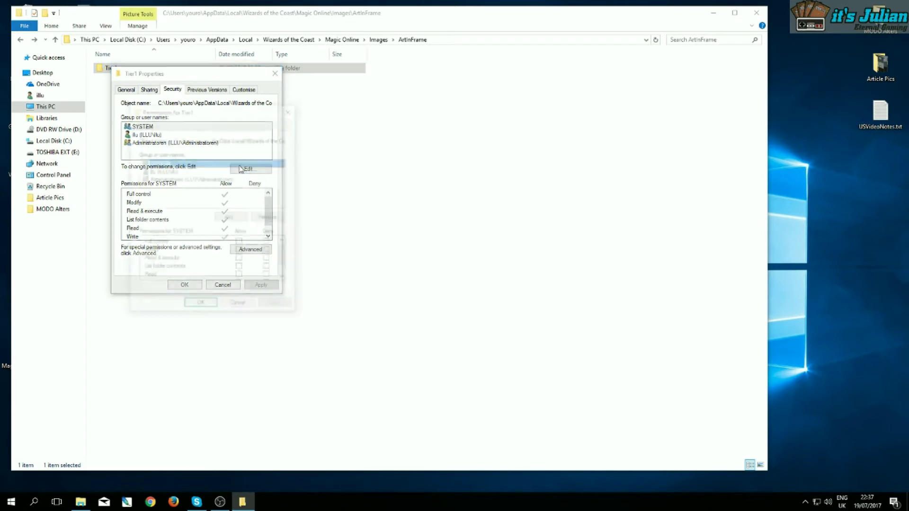
pyautogui.scroll(-1, 454, 247)
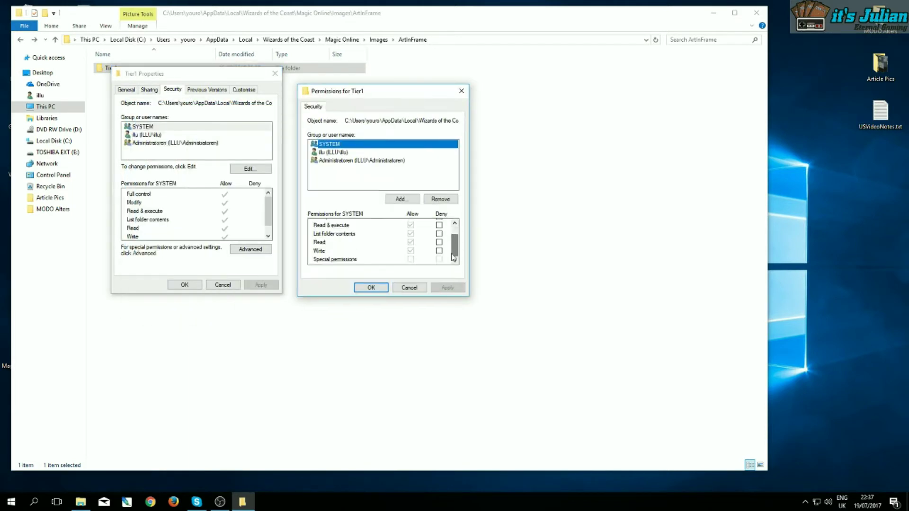
pyautogui.click(439, 251)
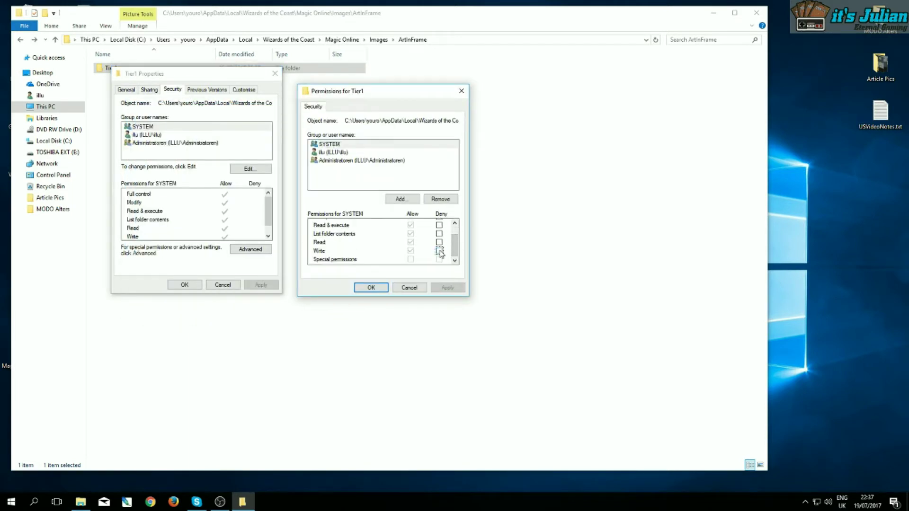
# Deny Write on the Tier1 folder for both the personal user account and the Administratoren group
pyautogui.click(353, 152)
pyautogui.click(439, 251)
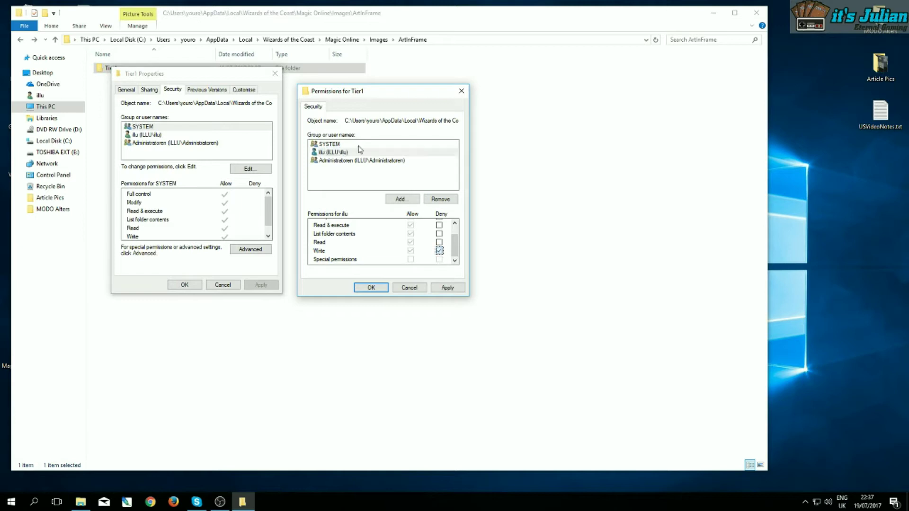
pyautogui.click(341, 161)
pyautogui.click(439, 250)
# Apply the Tier1 permission changes, accept the security warnings and close the permissions and properties dialogs
pyautogui.click(447, 288)
pyautogui.click(494, 297)
pyautogui.click(373, 286)
pyautogui.click(496, 297)
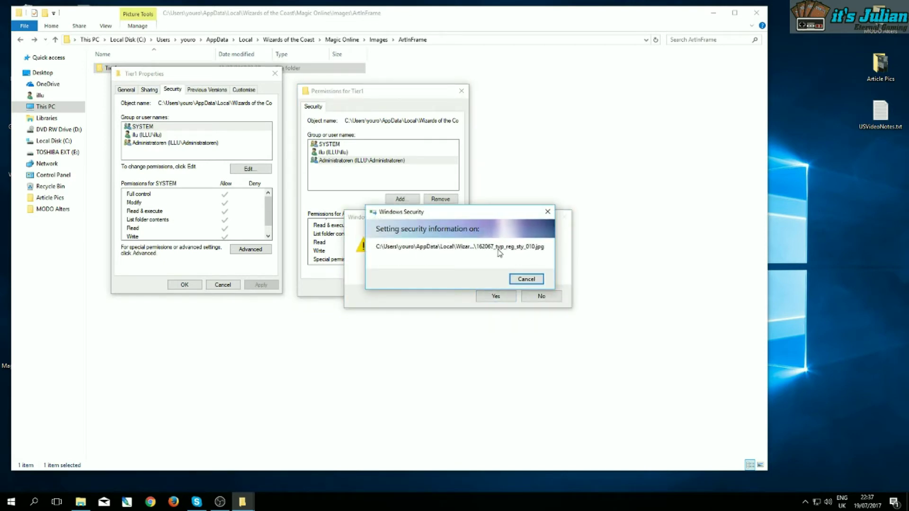
pyautogui.click(497, 297)
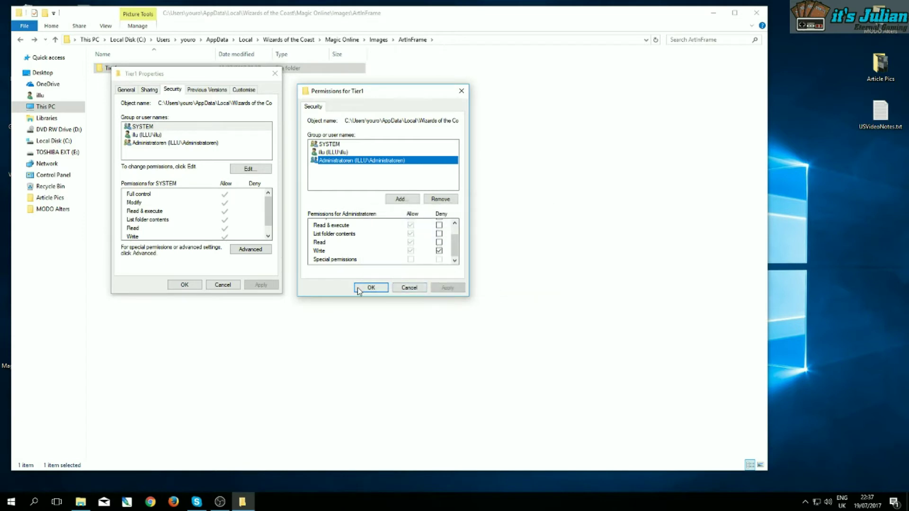
pyautogui.click(368, 288)
pyautogui.click(185, 283)
# Go to the Avatar folder under Images, check its Tier1 folder's security permissions and close the properties
pyautogui.press('BackSpace')
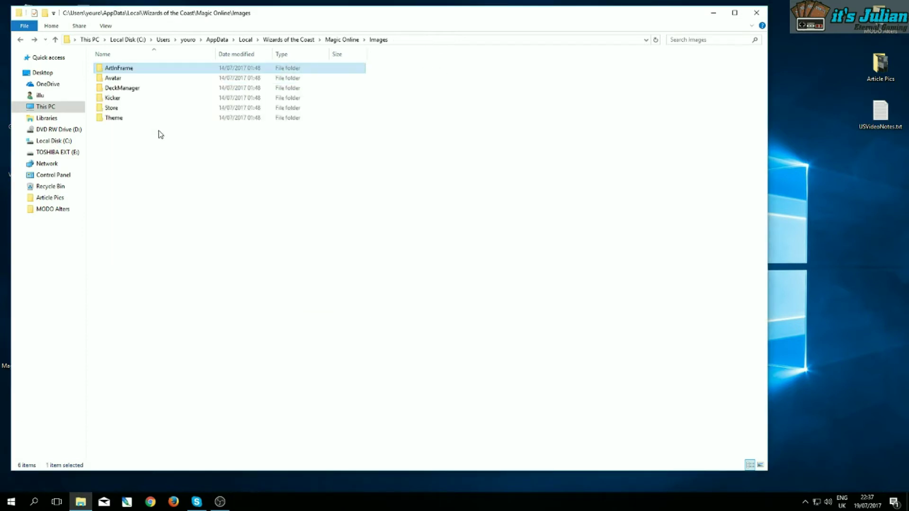
pyautogui.doubleClick(112, 78)
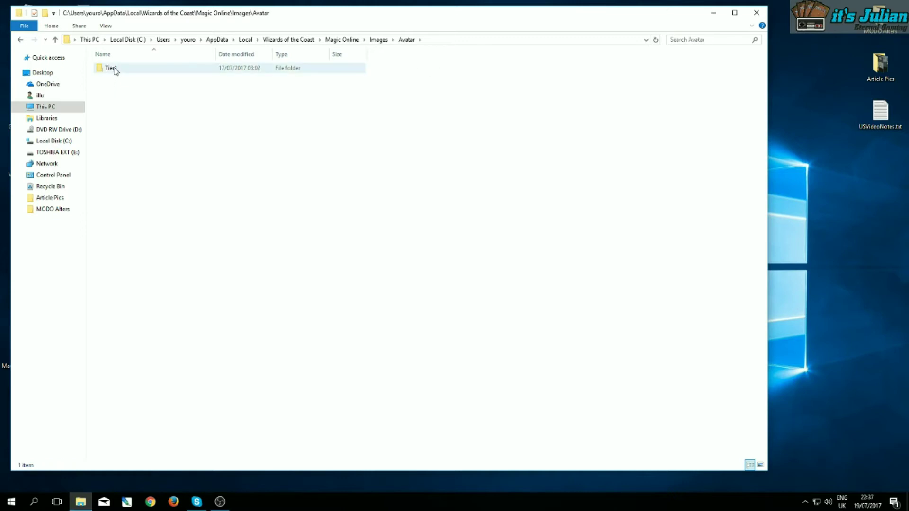
pyautogui.rightClick(115, 69)
pyautogui.click(182, 268)
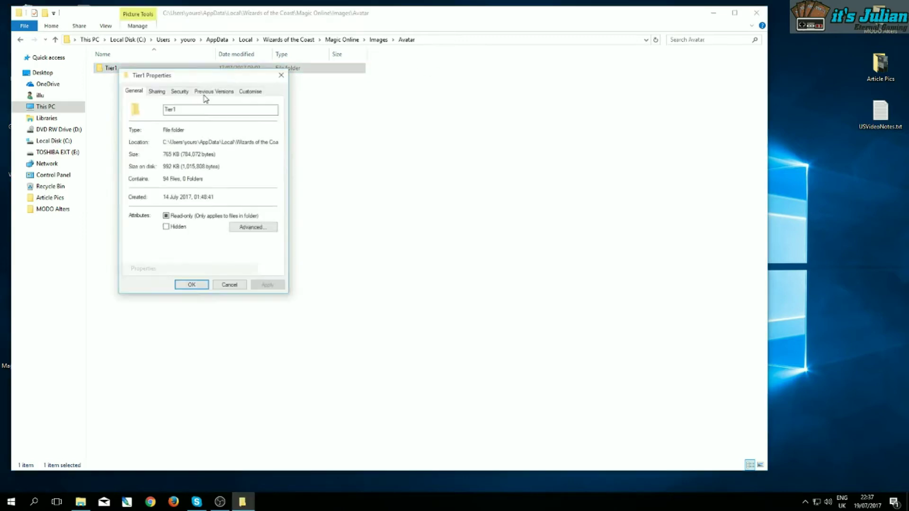
pyautogui.click(180, 90)
pyautogui.click(243, 286)
# Go to the Kicker folder under Images, check its Tier1 folder's Write permission for SYSTEM and cancel out
pyautogui.press('BackSpace')
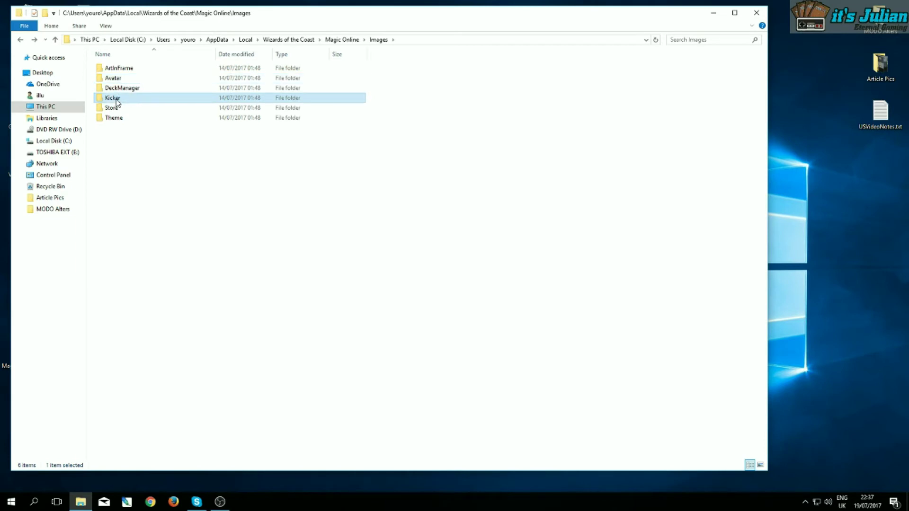
pyautogui.doubleClick(115, 96)
pyautogui.rightClick(108, 69)
pyautogui.rightClick(108, 69)
pyautogui.click(180, 265)
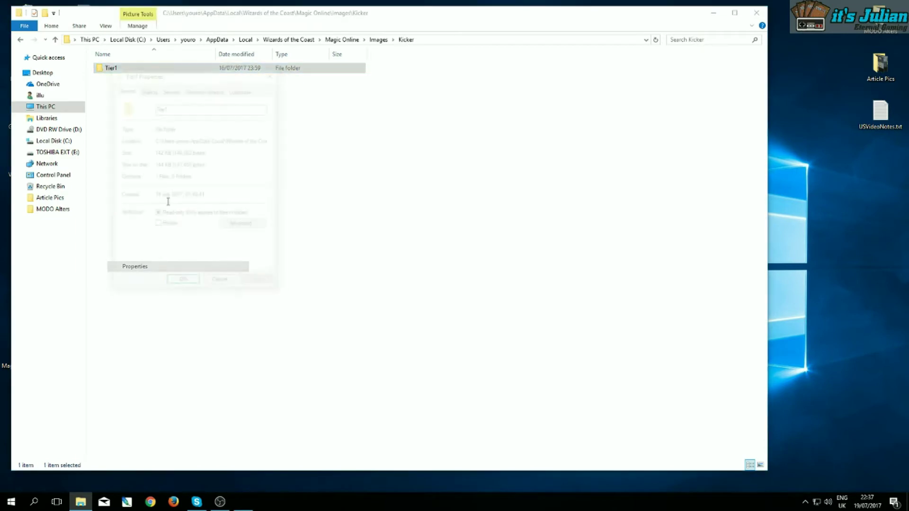
pyautogui.click(170, 89)
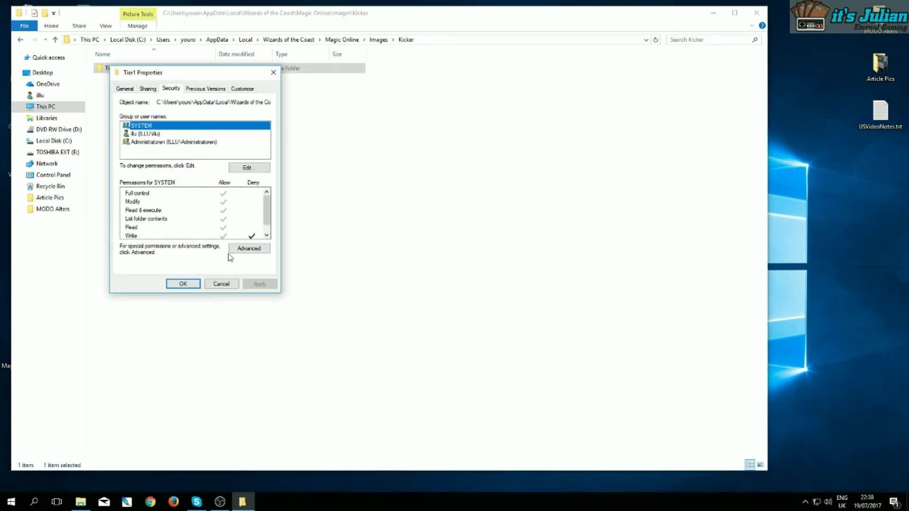
pyautogui.click(221, 284)
# Leave the Kicker folder and go back into the ArtInFrame folder under Images
pyautogui.press('BackSpace')
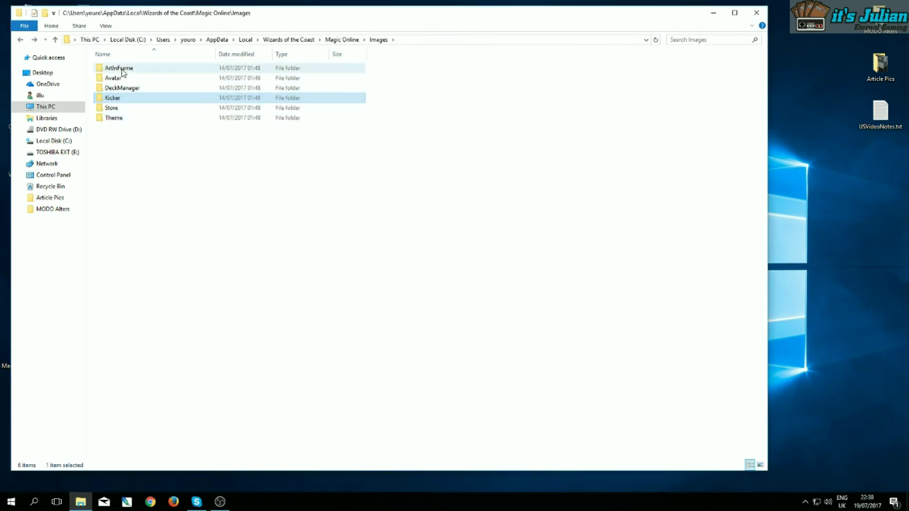
pyautogui.press('BackSpace')
pyautogui.doubleClick(121, 68)
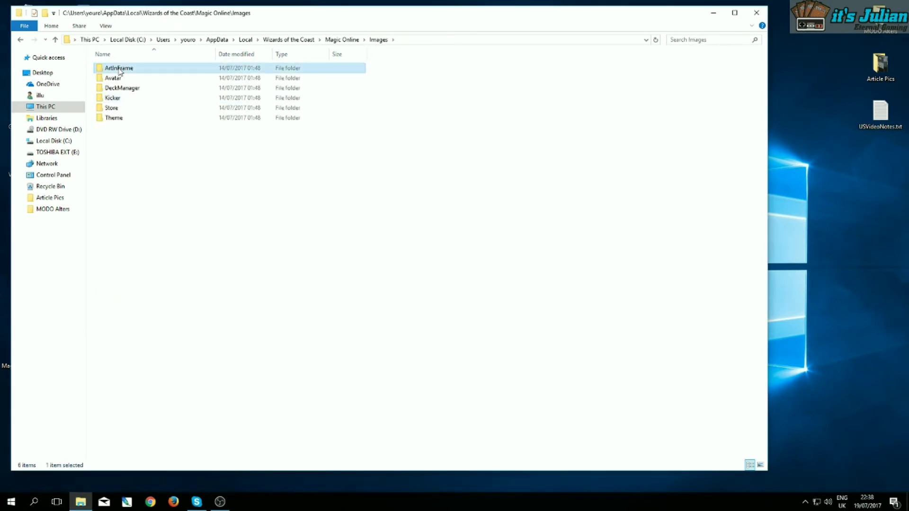
pyautogui.doubleClick(122, 70)
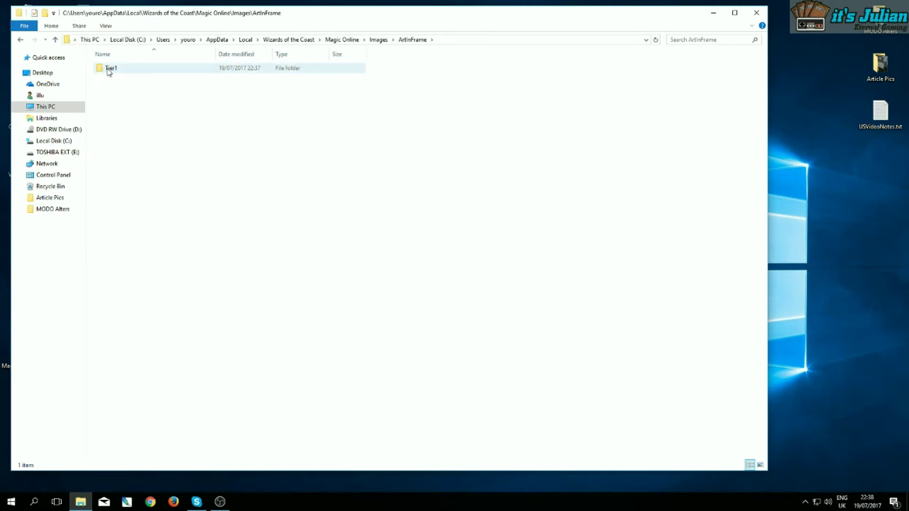
# Check the security permissions of the Tier1 folder inside ArtInFrame and close its properties
pyautogui.rightClick(111, 68)
pyautogui.click(142, 268)
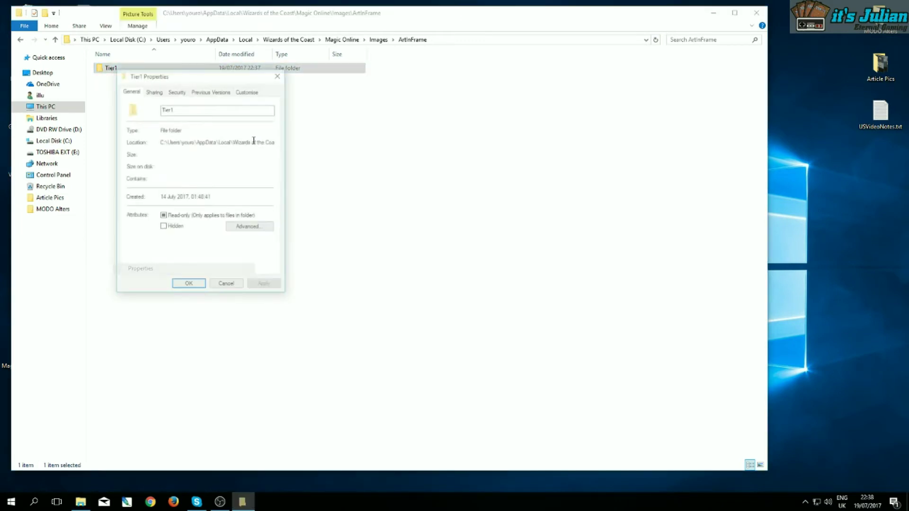
pyautogui.click(177, 91)
pyautogui.scroll(-2, 273, 219)
pyautogui.click(241, 284)
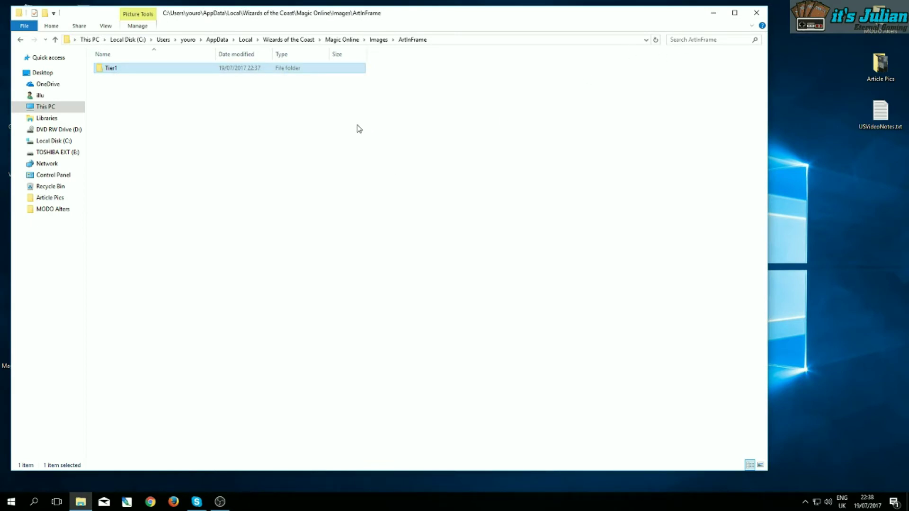
# Go back up to the Magic Online folder and close the File Explorer window
pyautogui.press('BackSpace')
pyautogui.press('BackSpace')
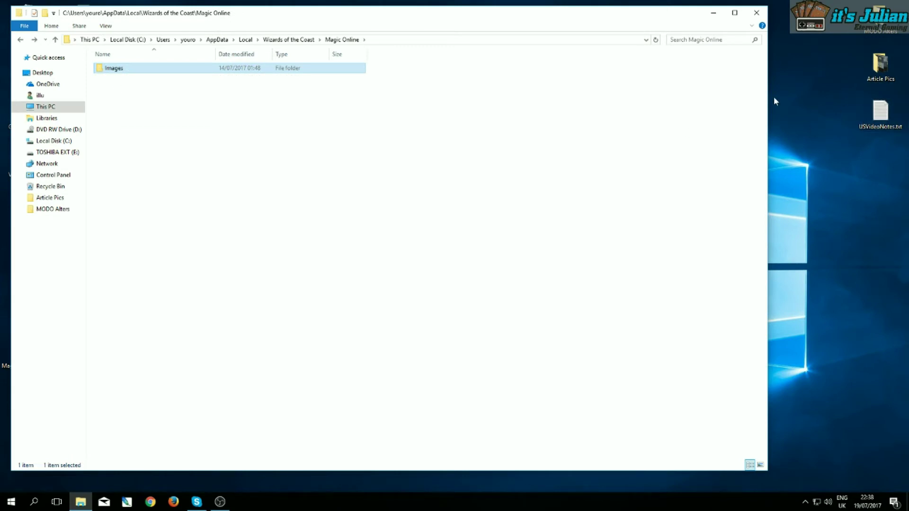
pyautogui.moveTo(873, 25)
pyautogui.mouseDown()
pyautogui.moveTo(877, 189)
pyautogui.moveTo(875, 27)
pyautogui.mouseUp()
pyautogui.click(136, 72)
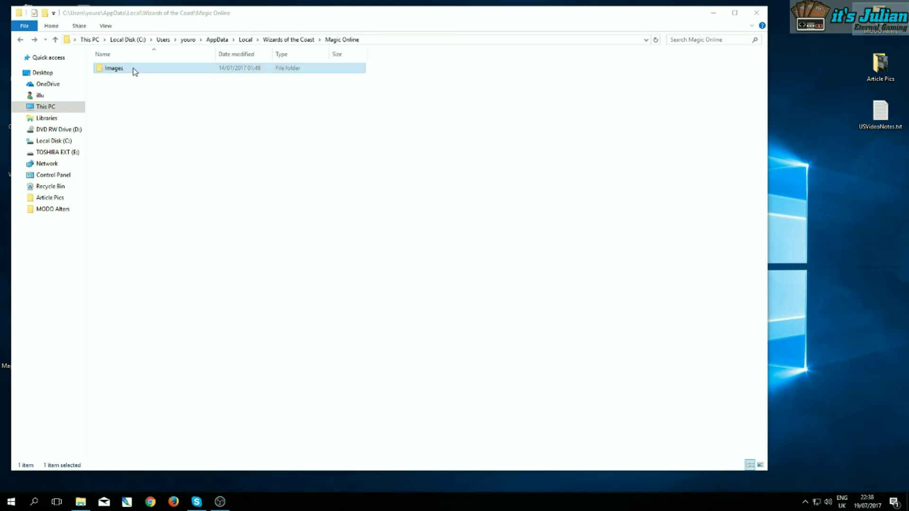
pyautogui.click(762, 17)
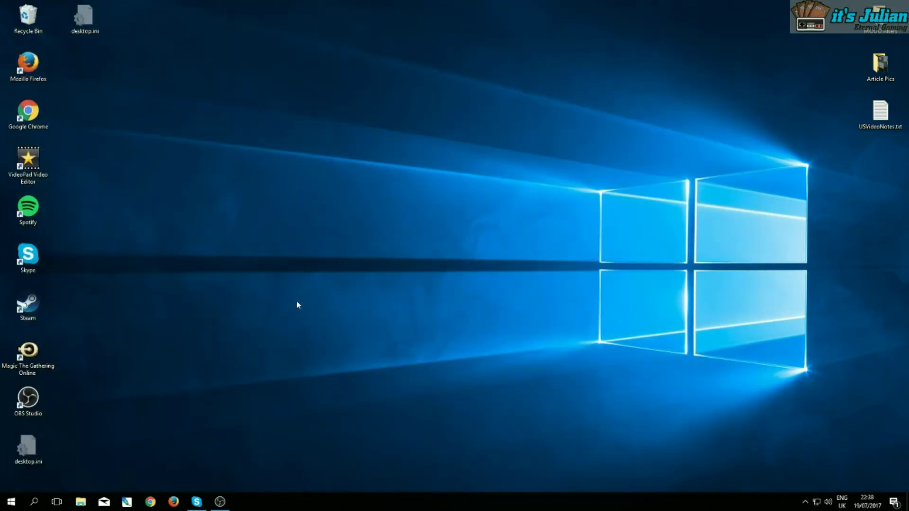
# Launch Magic The Gathering Online from the desktop and log in to the account
pyautogui.doubleClick(31, 357)
pyautogui.doubleClick(29, 353)
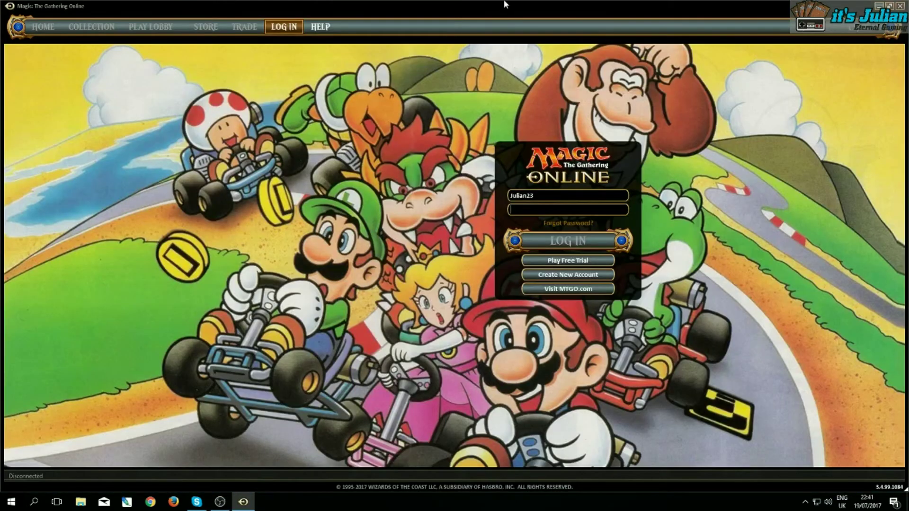
pyautogui.doubleClick(505, 4)
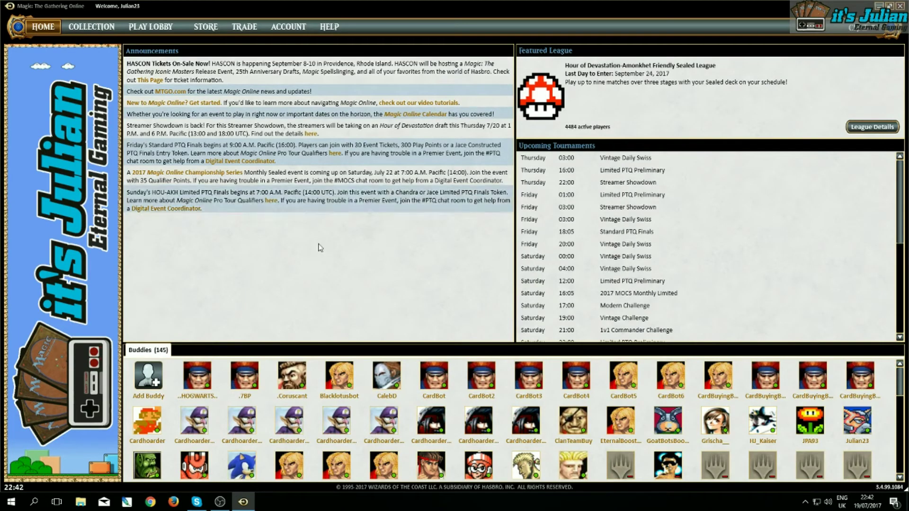
# Open the card collection, enlarge the card area, and lower the minimum quantity filter to include cards that are not owned
pyautogui.click(91, 28)
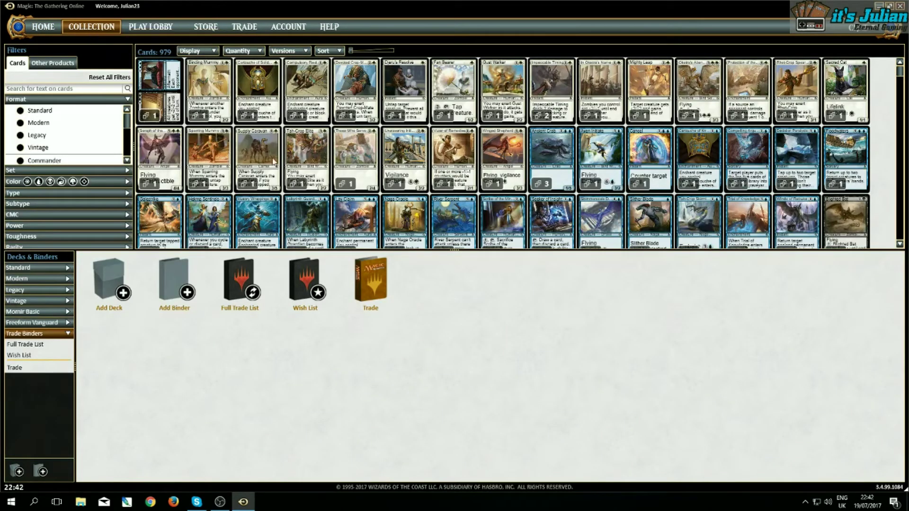
pyautogui.moveTo(235, 250); pyautogui.dragTo(239, 314)
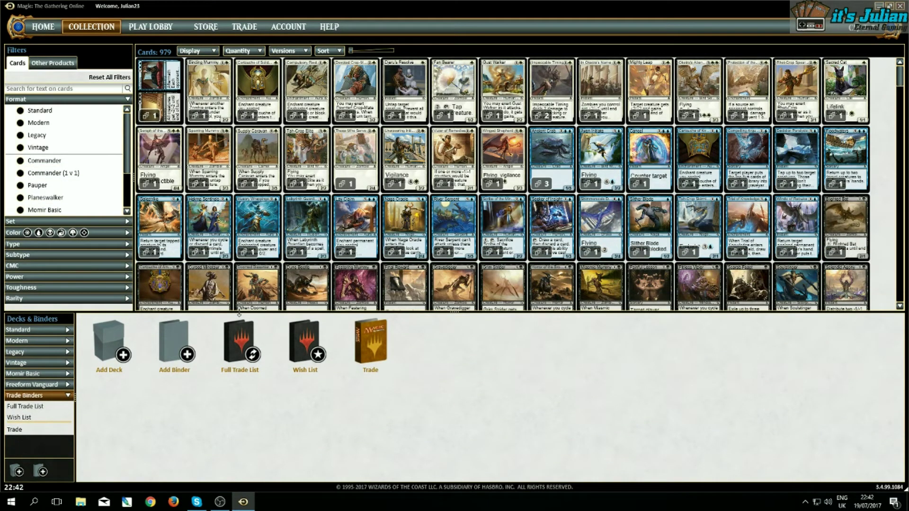
pyautogui.click(242, 51)
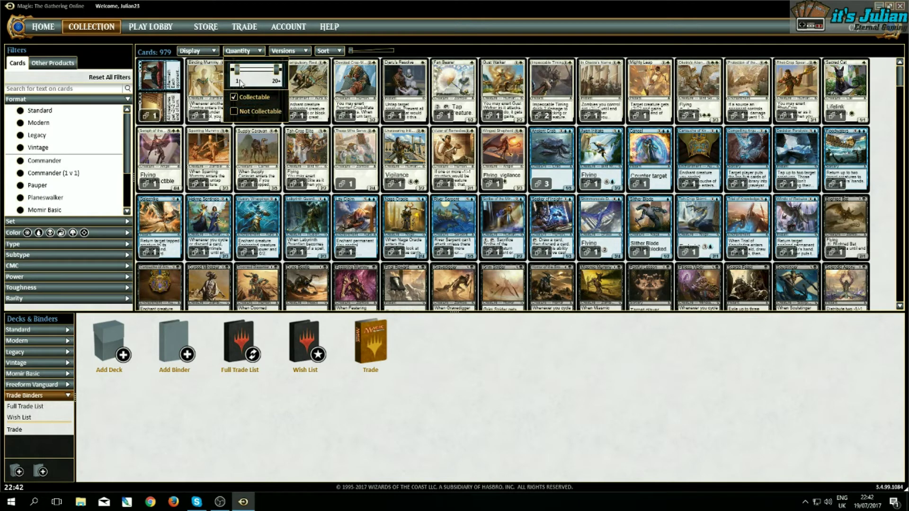
pyautogui.moveTo(238, 73); pyautogui.dragTo(233, 74)
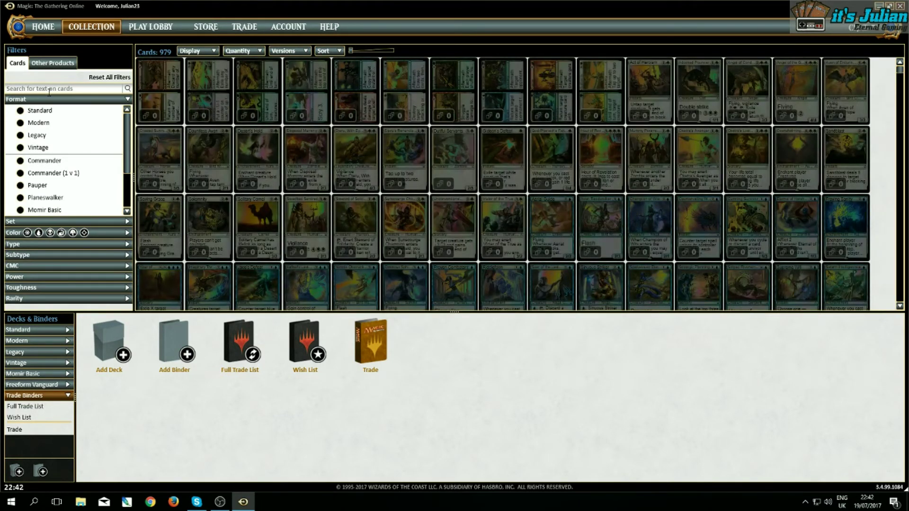
# Search the collection for "Terminus", view its card art and version options, and narrow the filter pane
pyautogui.click(59, 89)
pyautogui.write('Terminus')
pyautogui.press('Return')
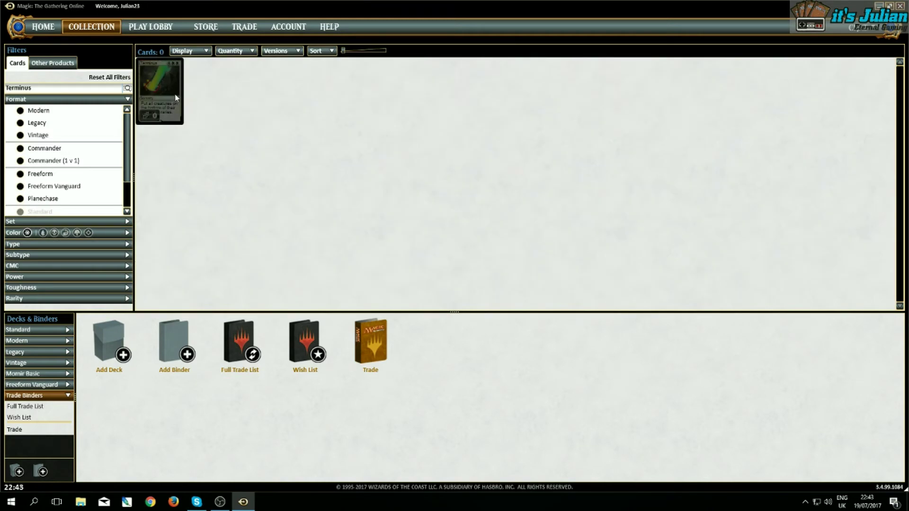
pyautogui.moveTo(175, 98)
pyautogui.click(298, 51)
pyautogui.click(440, 126)
pyautogui.moveTo(143, 96)
pyautogui.moveTo(134, 116); pyautogui.dragTo(114, 119)
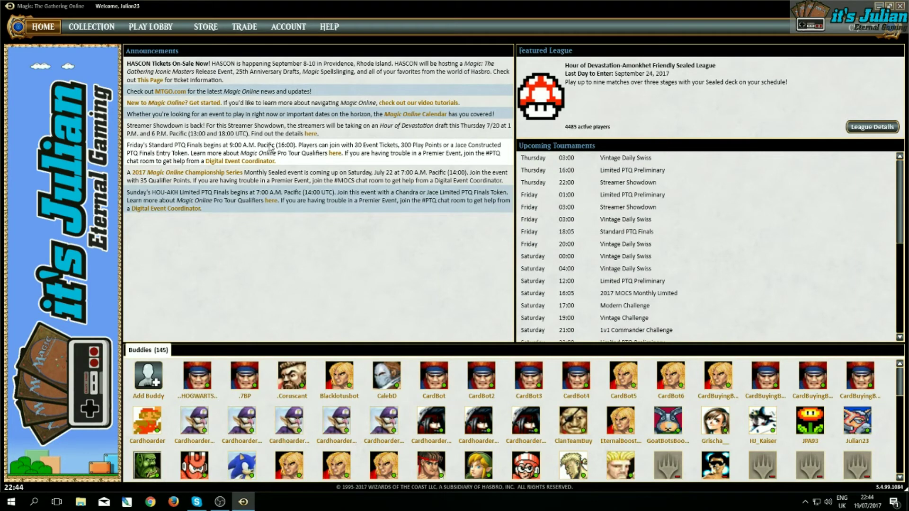
# Reopen the collection from Home with the minimum quantity filter set to include unowned cards, and enlarge the card area further
pyautogui.click(92, 27)
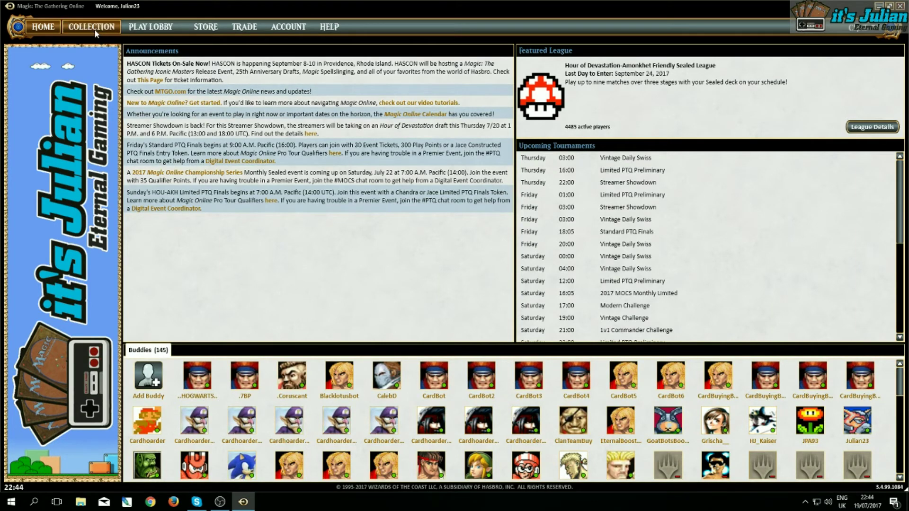
pyautogui.click(228, 51)
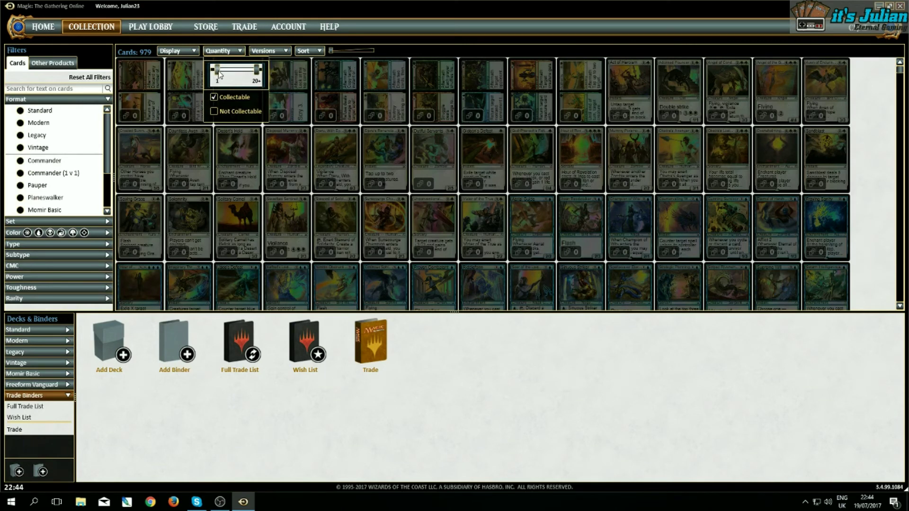
pyautogui.moveTo(216, 71); pyautogui.dragTo(212, 73)
pyautogui.click(223, 51)
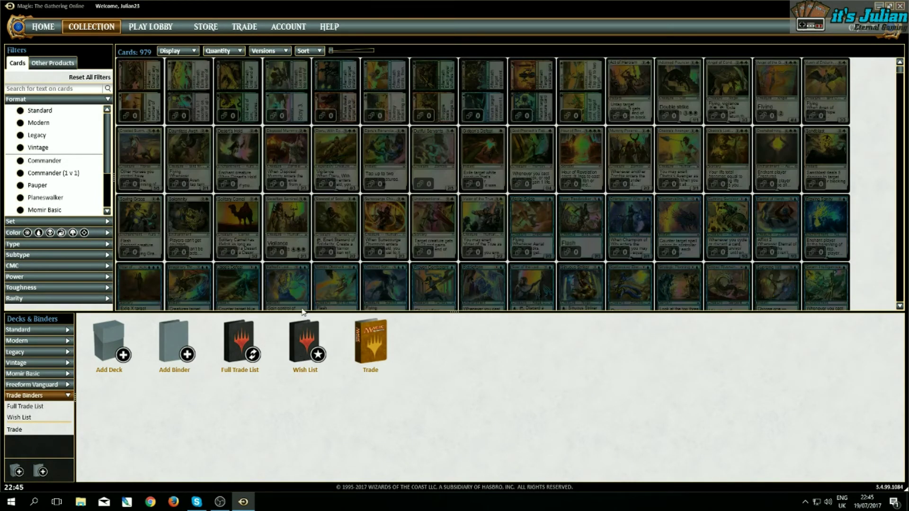
pyautogui.moveTo(303, 313); pyautogui.dragTo(303, 414)
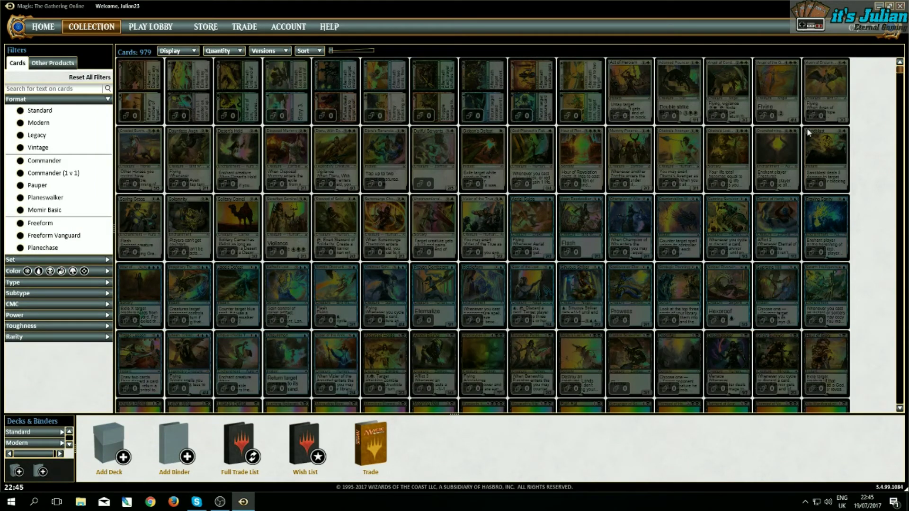
# Browse through the full card collection, including unowned cards, to examine the card pictures
pyautogui.scroll(-3, 724, 199)
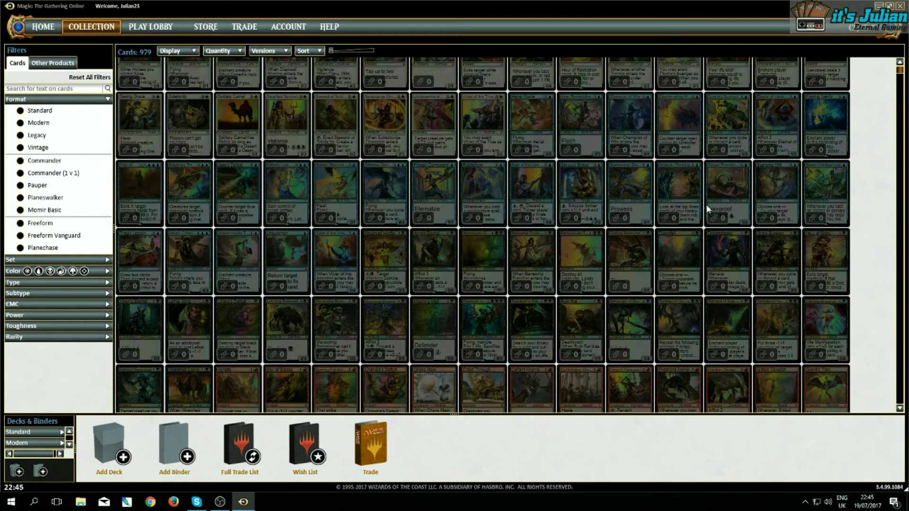
pyautogui.scroll(-15, 706, 210)
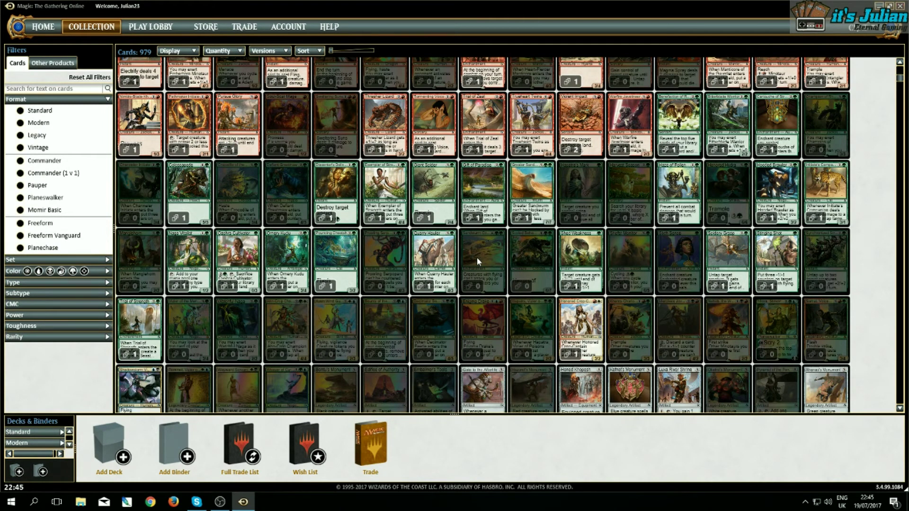
pyautogui.scroll(-1, 476, 257)
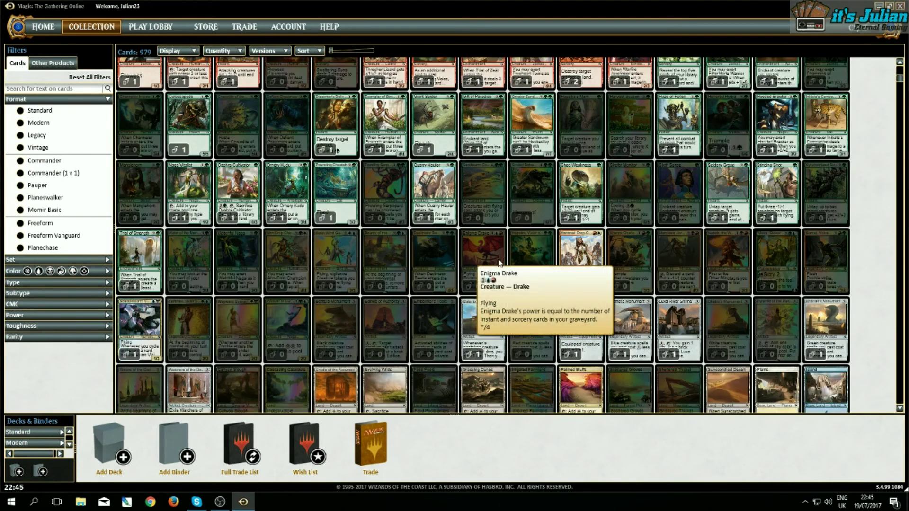
pyautogui.scroll(-1, 741, 300)
pyautogui.scroll(-1, 866, 145)
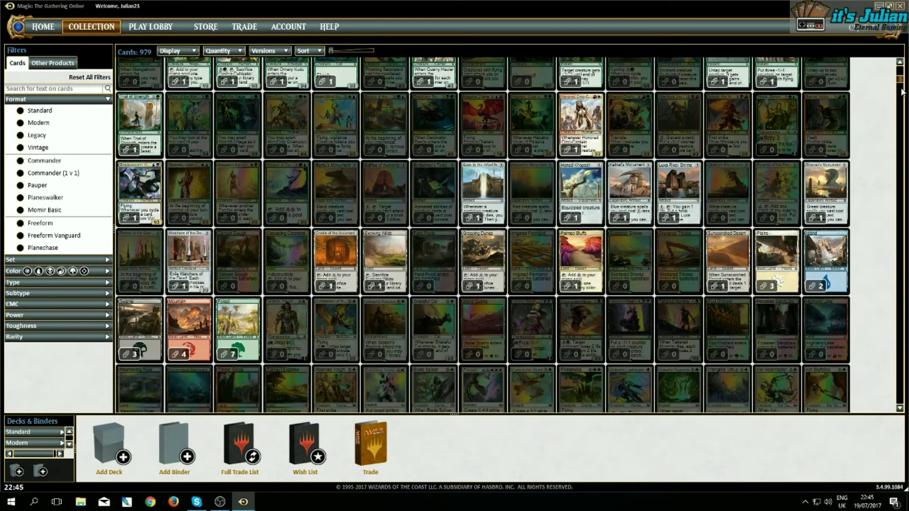
pyautogui.click(899, 168)
pyautogui.click(899, 168)
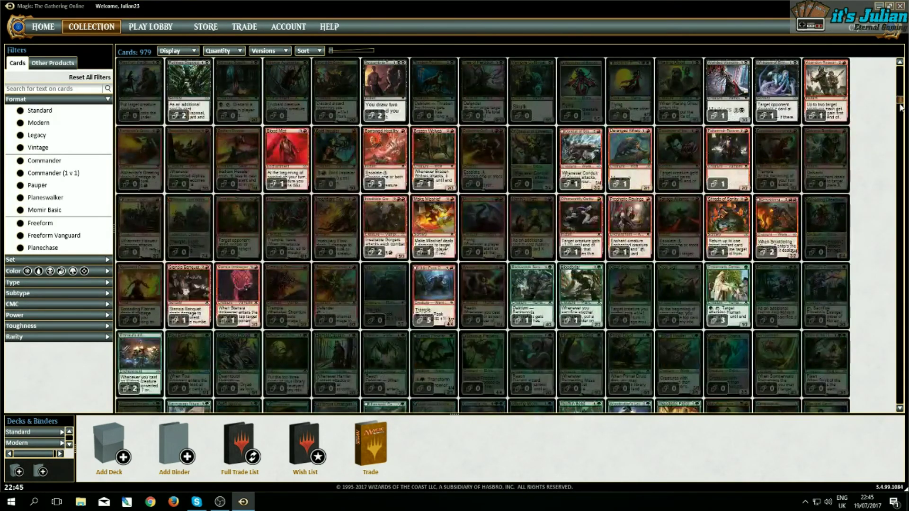
pyautogui.click(900, 168)
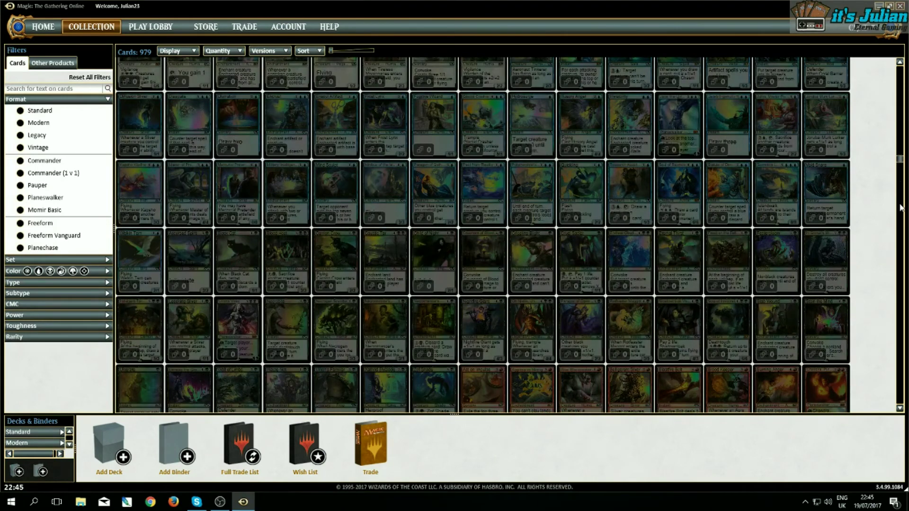
pyautogui.click(901, 229)
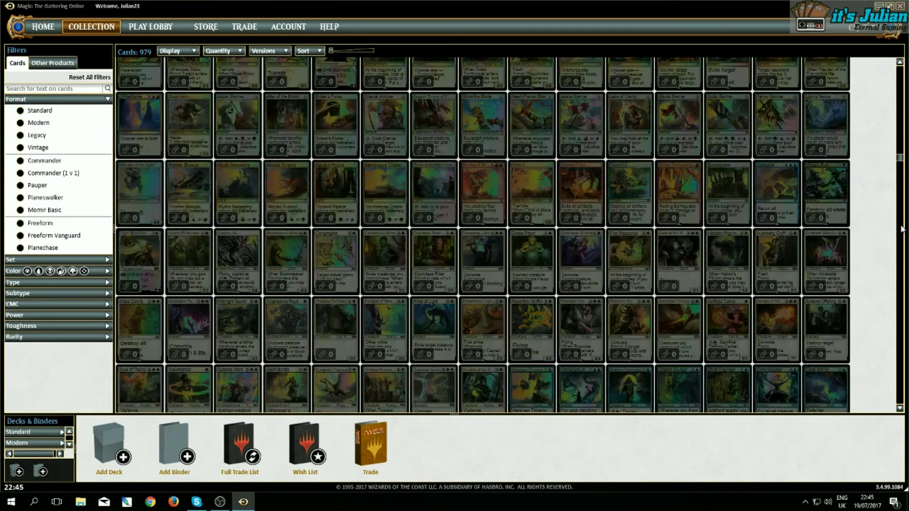
pyautogui.scroll(-5, 675, 282)
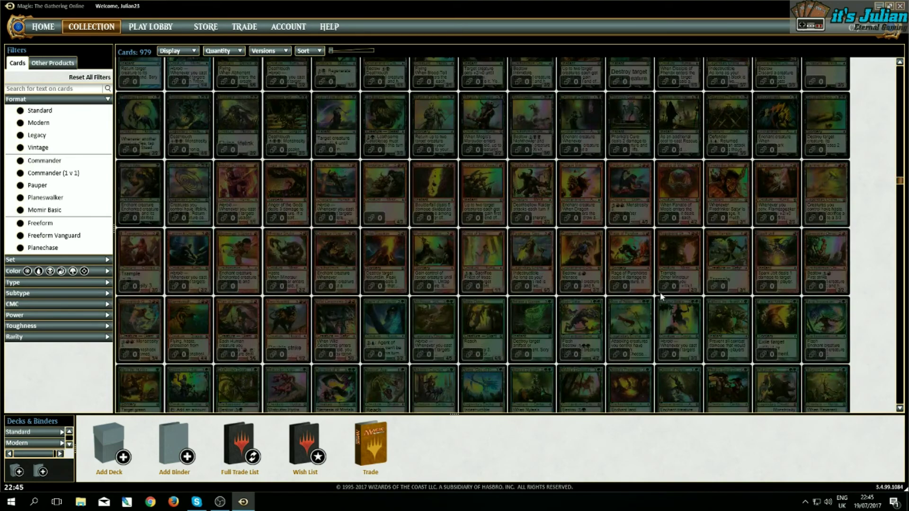
pyautogui.scroll(-5, 660, 292)
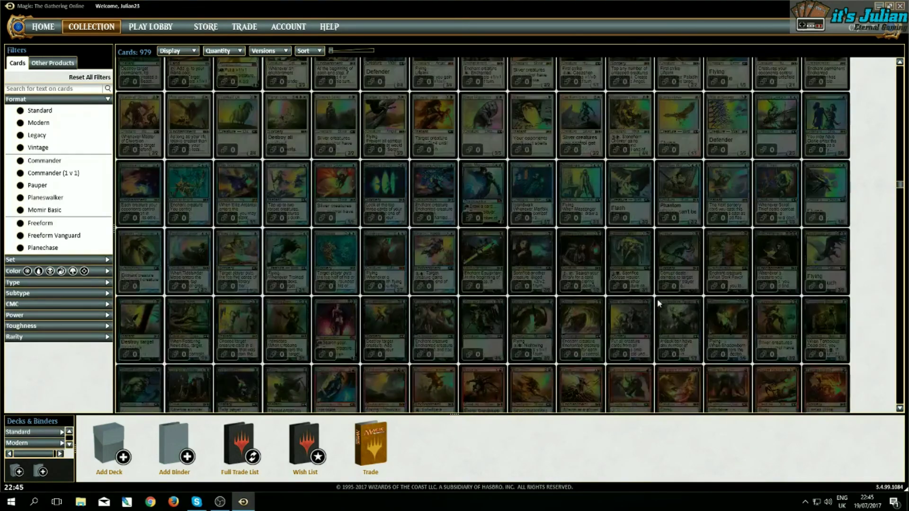
pyautogui.scroll(-5, 657, 299)
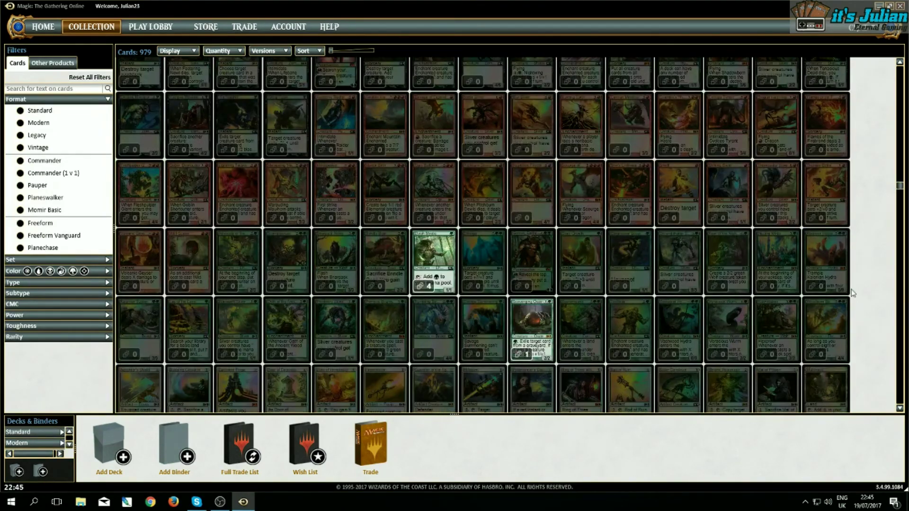
pyautogui.scroll(-1, 889, 236)
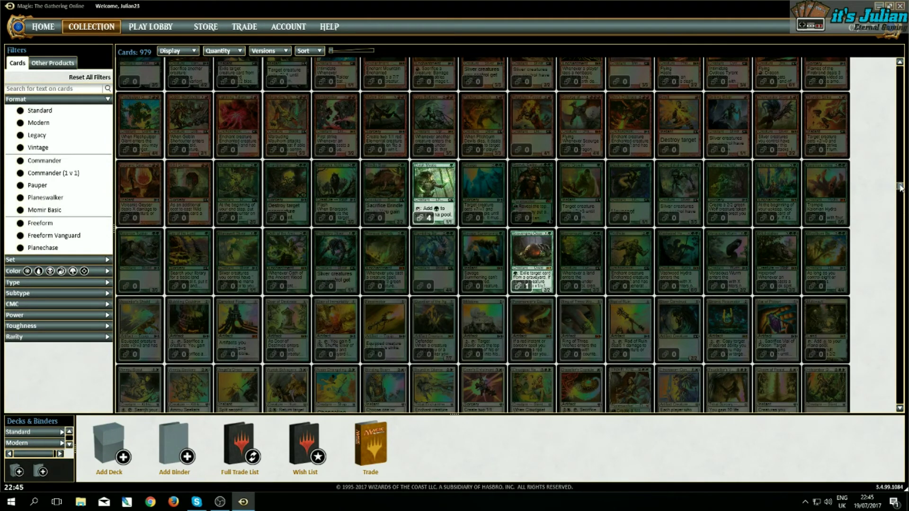
pyautogui.scroll(-3, 902, 253)
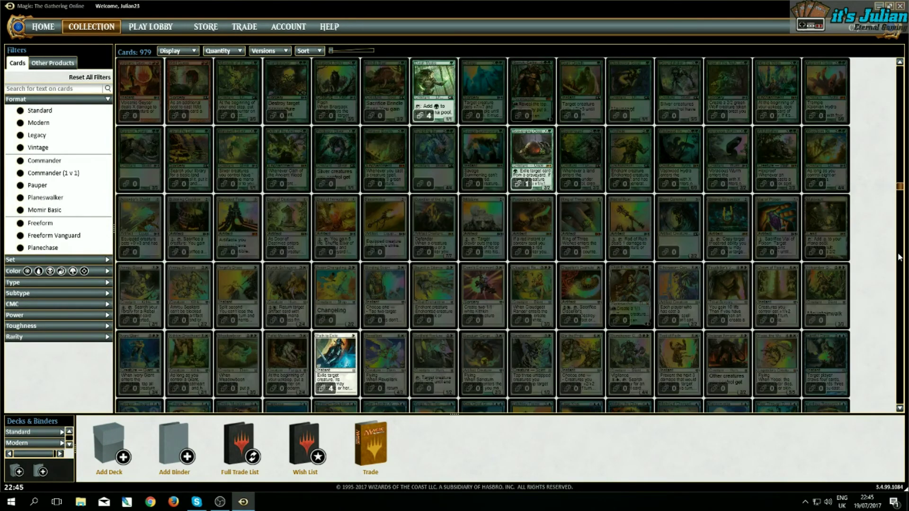
pyautogui.click(899, 257)
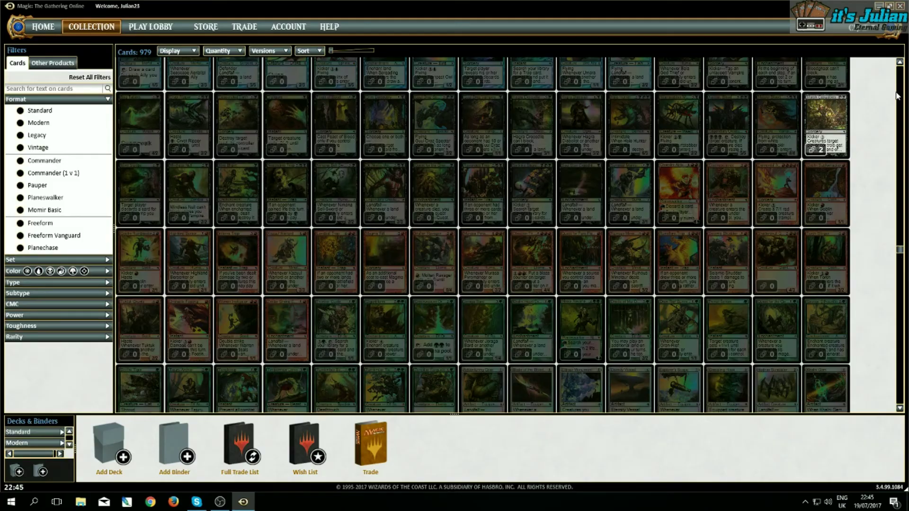
# Switch to File Explorer and open the Magic Online\Images\ArtInFrame folder under AppData\Local\Wizards of the Coast on drive C
pyautogui.press('super+d')
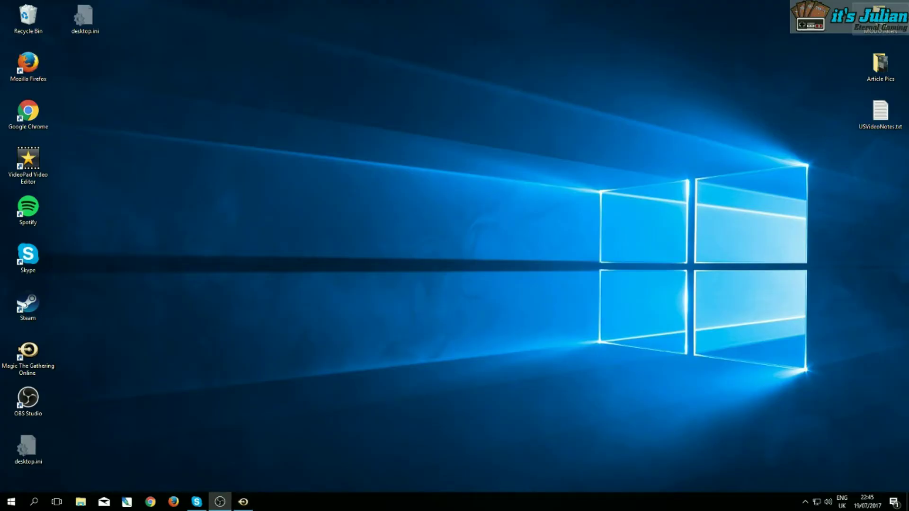
pyautogui.click(80, 501)
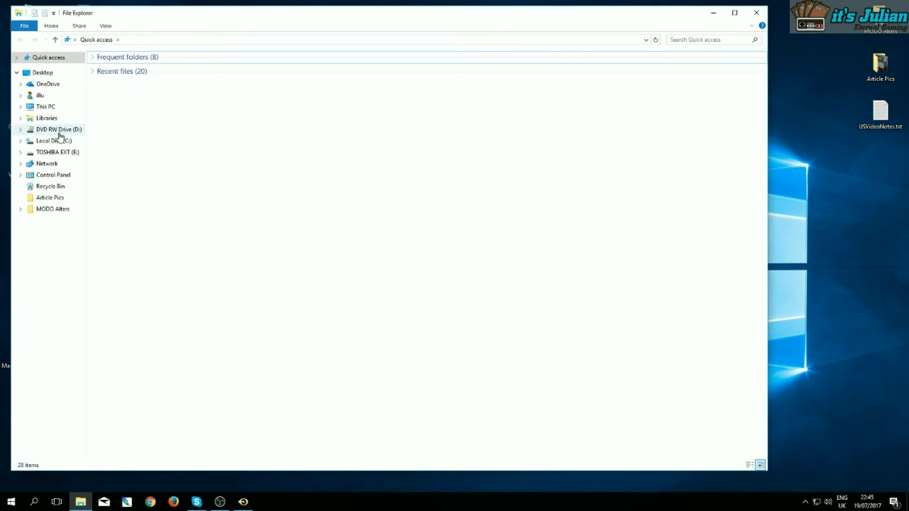
pyautogui.click(68, 143)
pyautogui.doubleClick(114, 198)
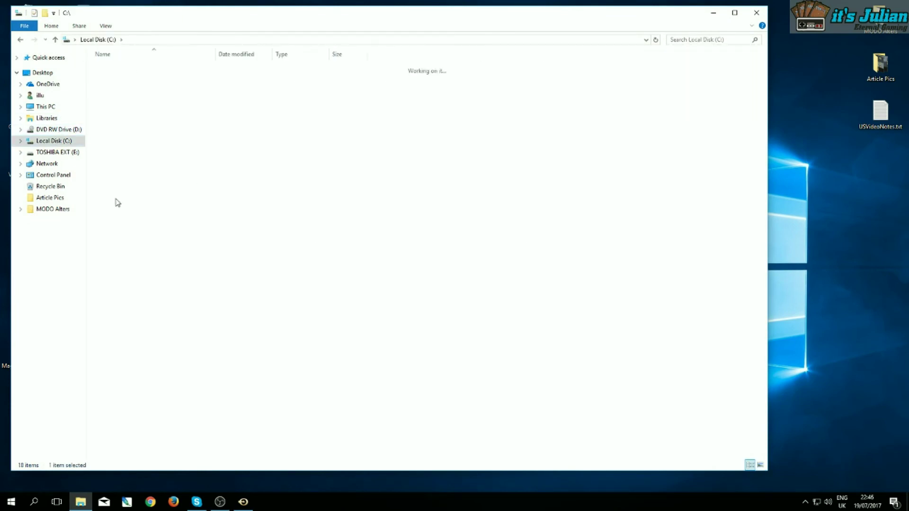
pyautogui.doubleClick(122, 107)
pyautogui.doubleClick(121, 77)
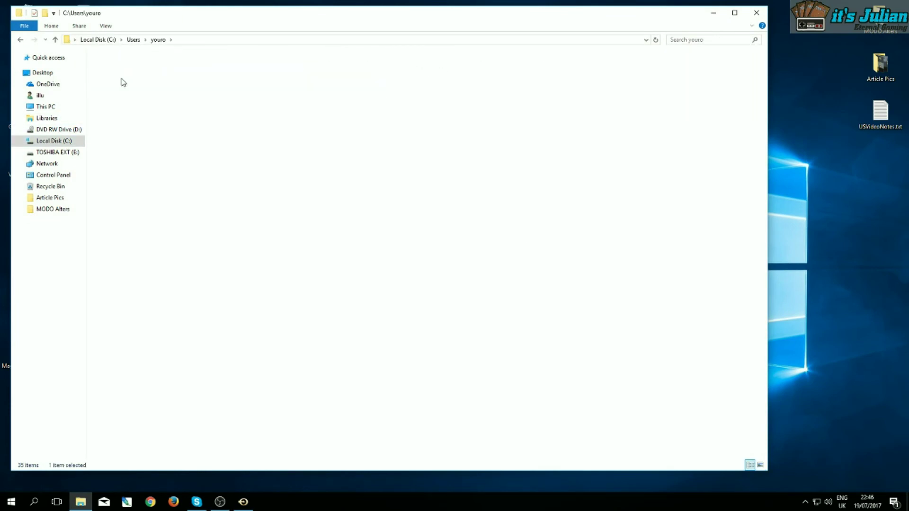
pyautogui.doubleClick(113, 67)
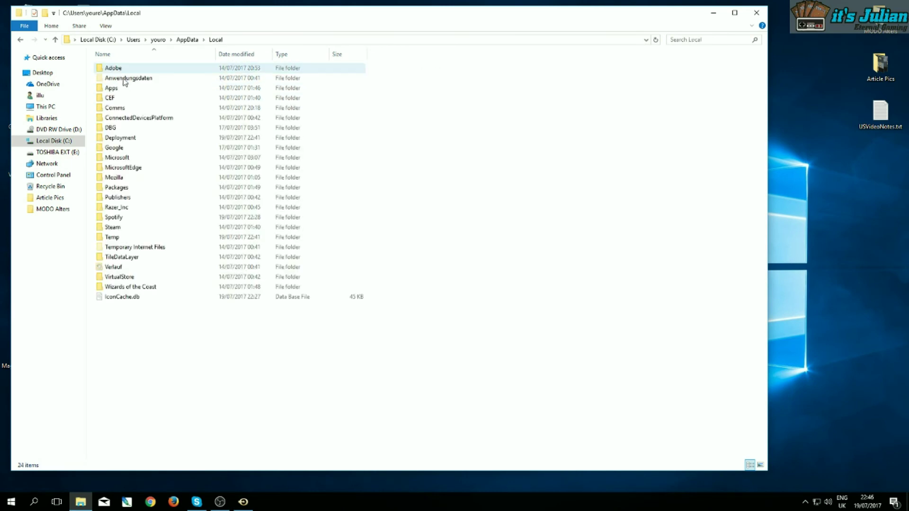
pyautogui.doubleClick(126, 286)
pyautogui.doubleClick(131, 71)
pyautogui.doubleClick(125, 69)
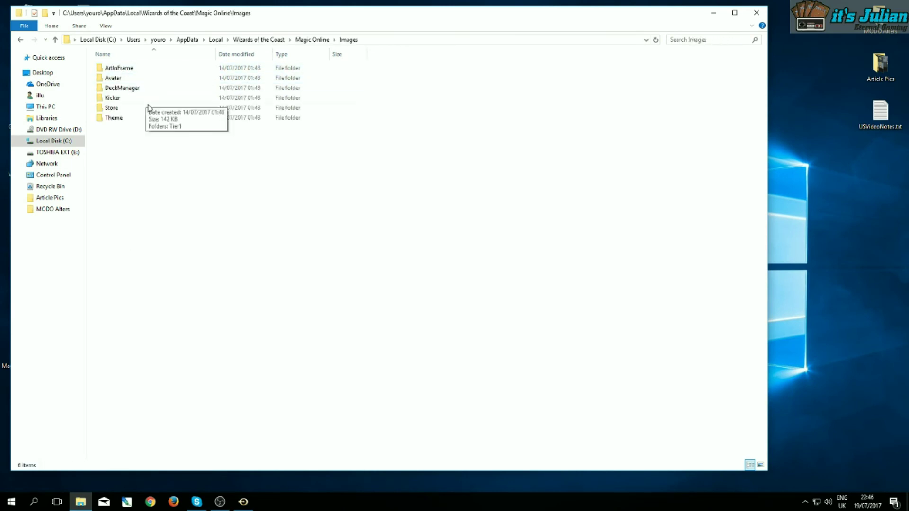
pyautogui.doubleClick(128, 71)
# Inspect the security permissions of the Tier1 folder for SYSTEM, including the write permission, and close the properties without changes
pyautogui.rightClick(126, 70)
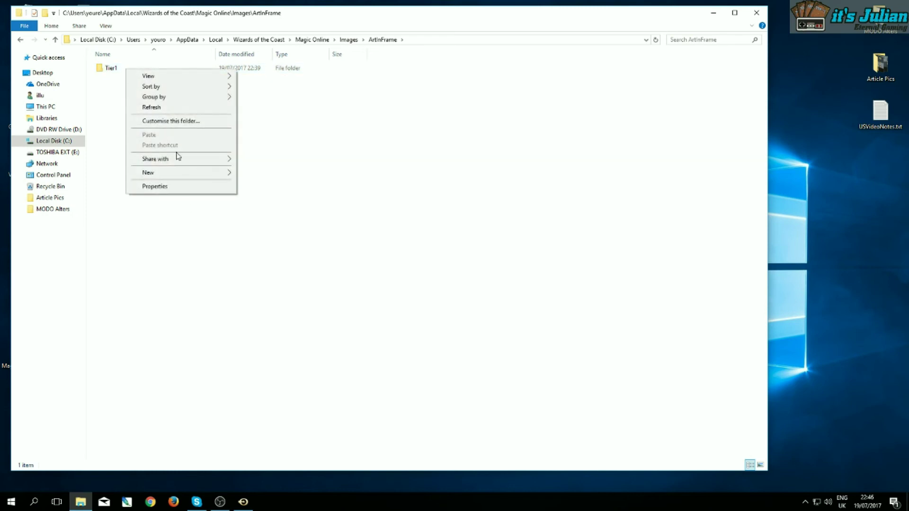
pyautogui.click(107, 69)
pyautogui.rightClick(108, 67)
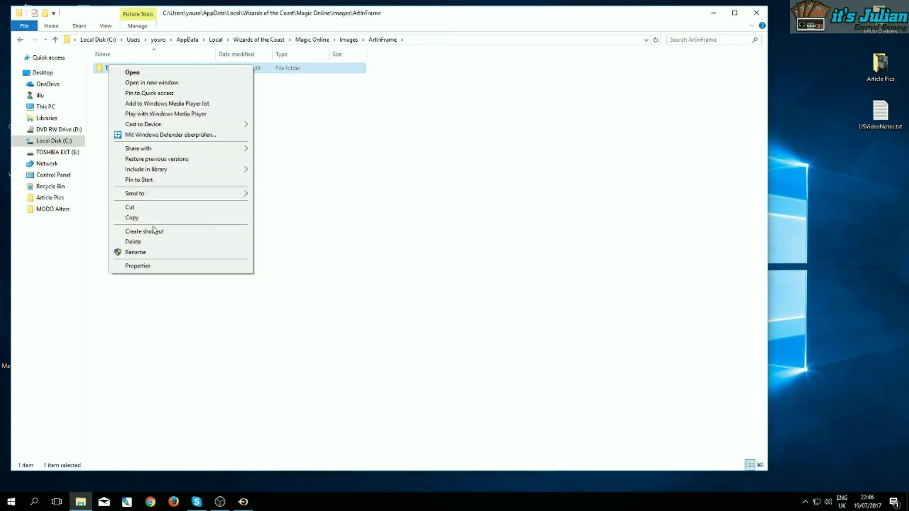
pyautogui.click(162, 265)
pyautogui.click(174, 89)
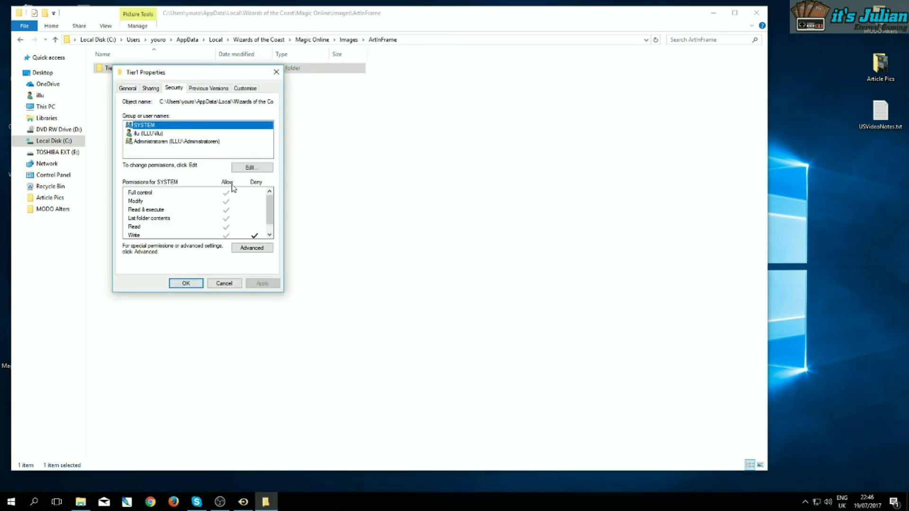
pyautogui.scroll(-1, 273, 215)
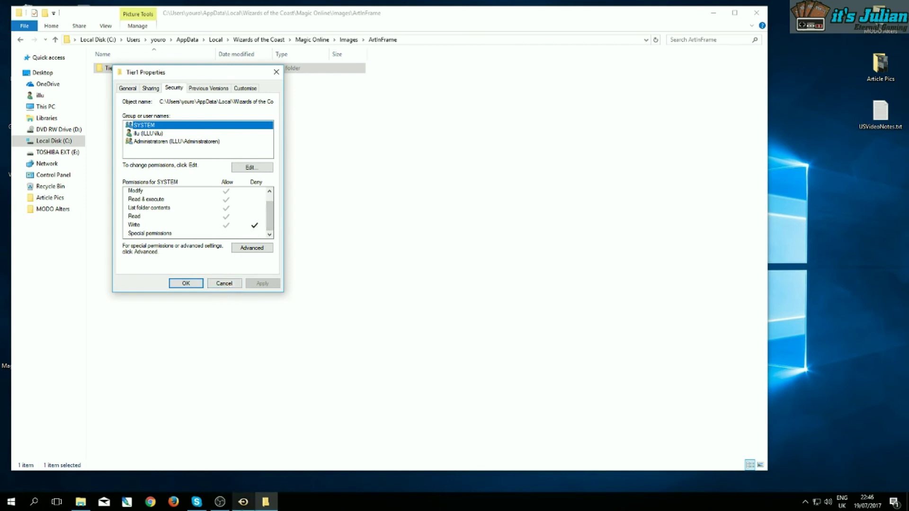
pyautogui.moveTo(246, 504)
pyautogui.click(223, 283)
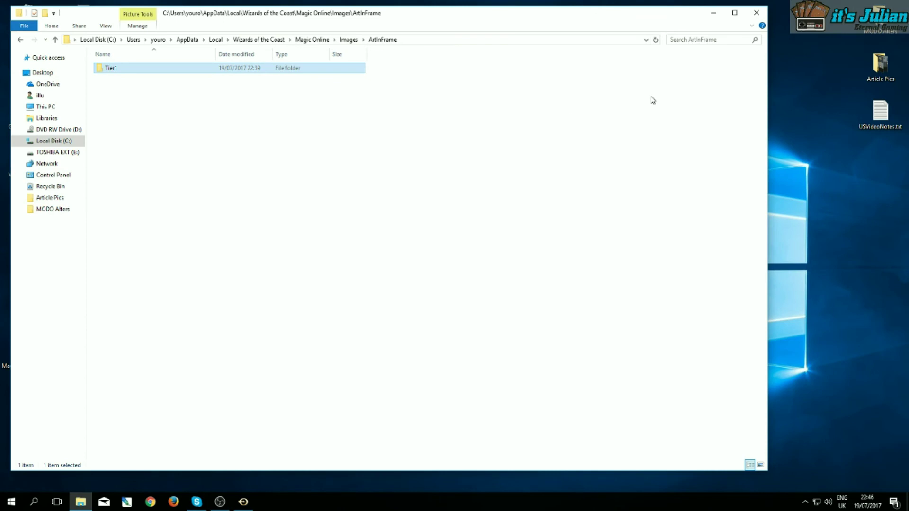
# View the card pictures inside Tier1, return to its parent folder, and check the Tier1 permissions of SYSTEM and the administrators group
pyautogui.doubleClick(129, 71)
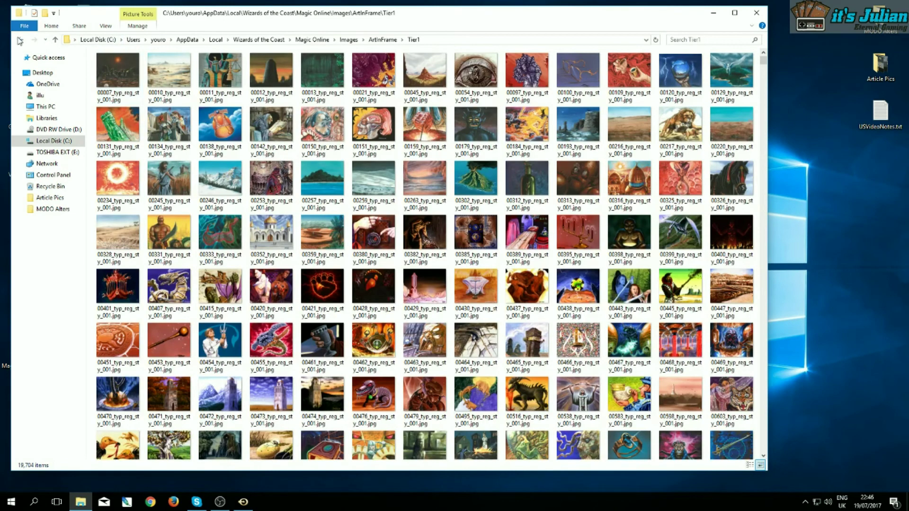
pyautogui.hotkey('alt', 'Left')
pyautogui.rightClick(129, 70)
pyautogui.click(182, 274)
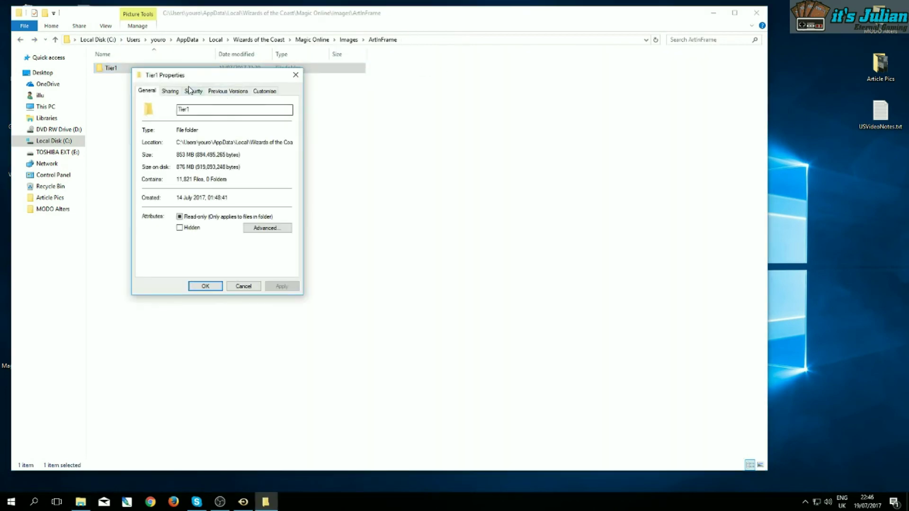
pyautogui.click(194, 92)
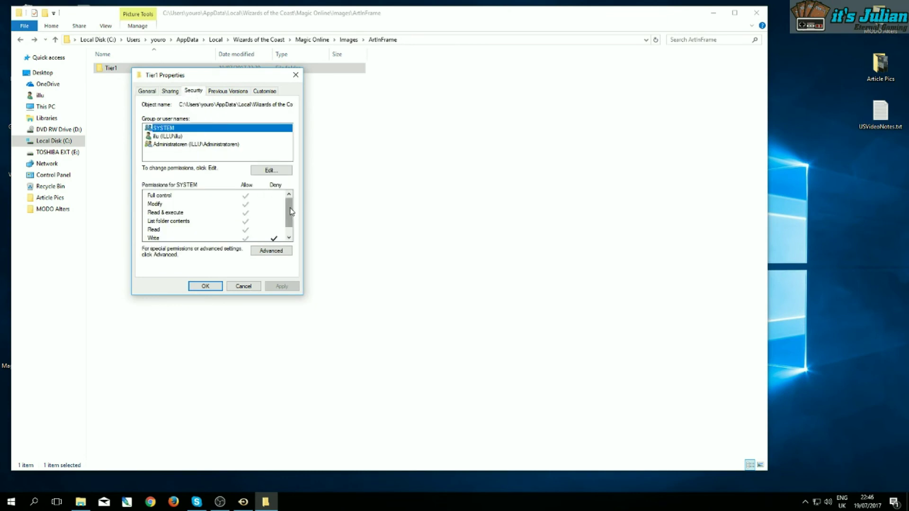
pyautogui.click(201, 144)
pyautogui.click(183, 127)
pyautogui.click(178, 144)
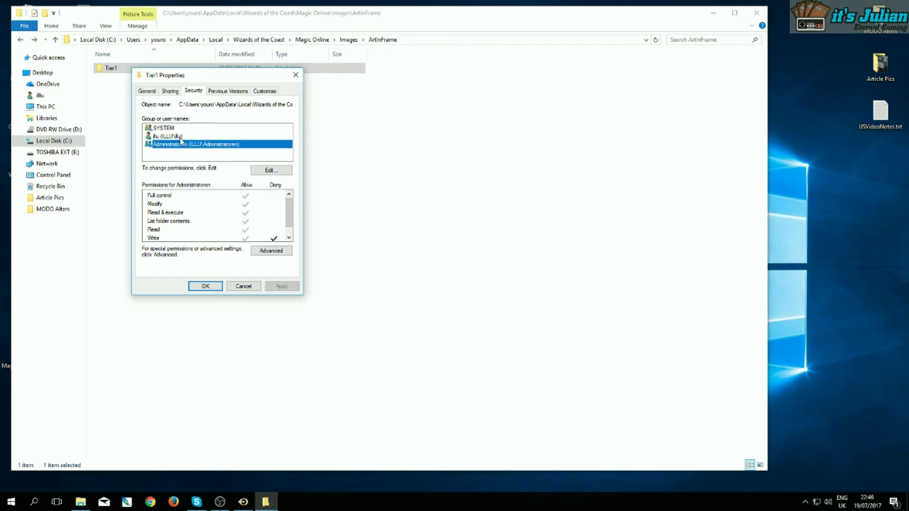
pyautogui.click(243, 286)
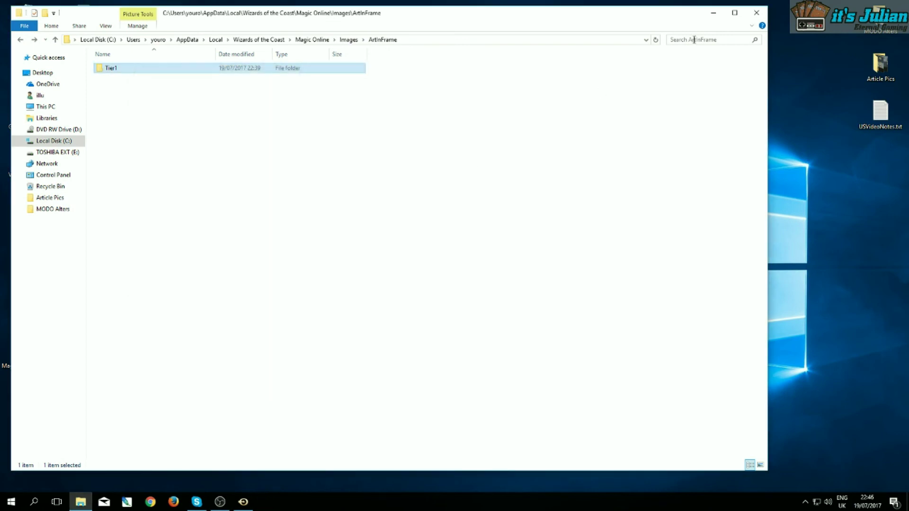
# Close File Explorer, switch back to Magic Online, and browse the collection to examine which cards have missing pictures
pyautogui.click(756, 13)
pyautogui.click(242, 502)
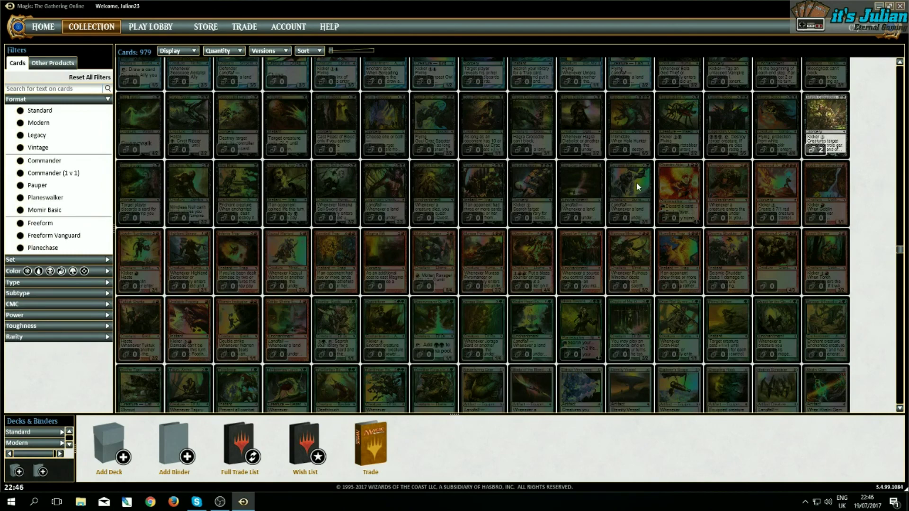
pyautogui.scroll(-5, 638, 187)
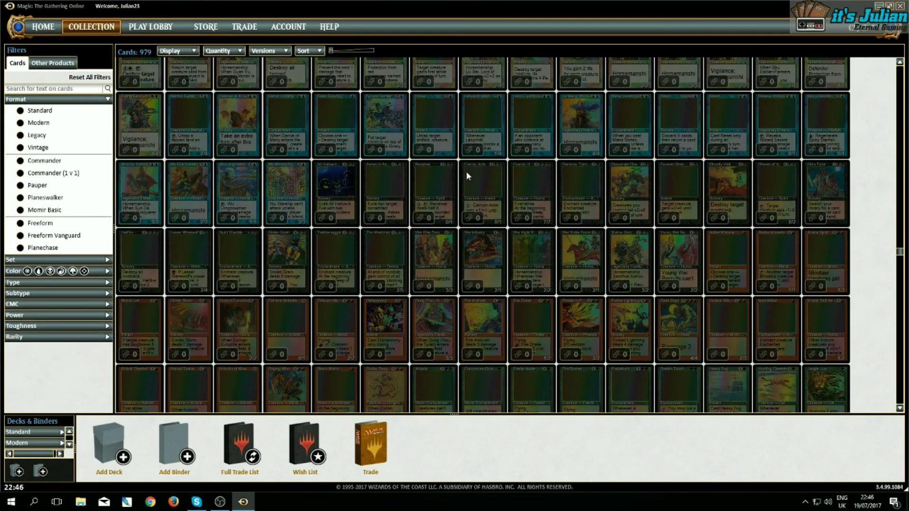
pyautogui.moveTo(463, 195)
pyautogui.scroll(-3, 347, 251)
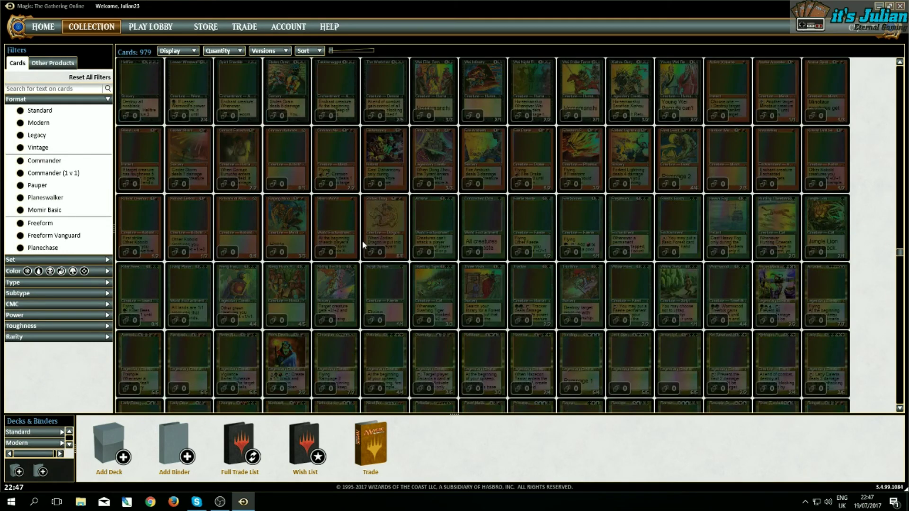
pyautogui.scroll(-8, 364, 245)
pyautogui.scroll(-8, 421, 246)
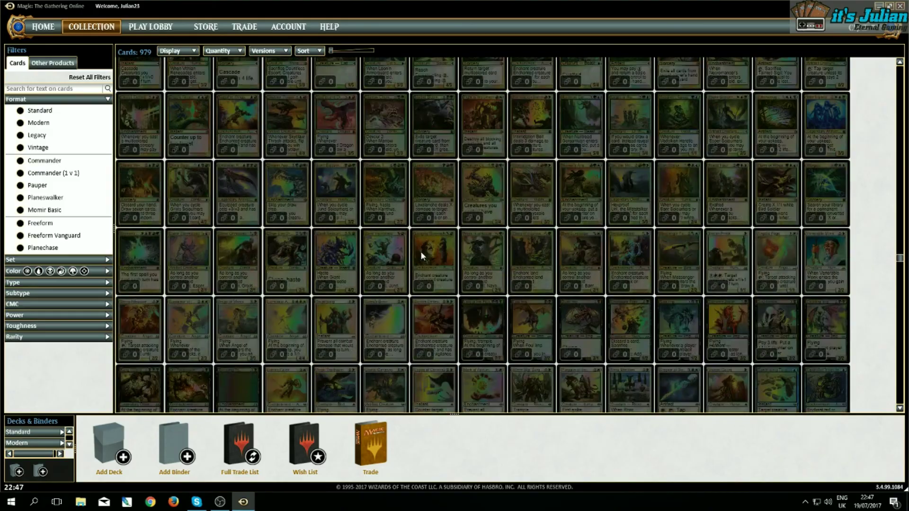
pyautogui.scroll(-6, 421, 252)
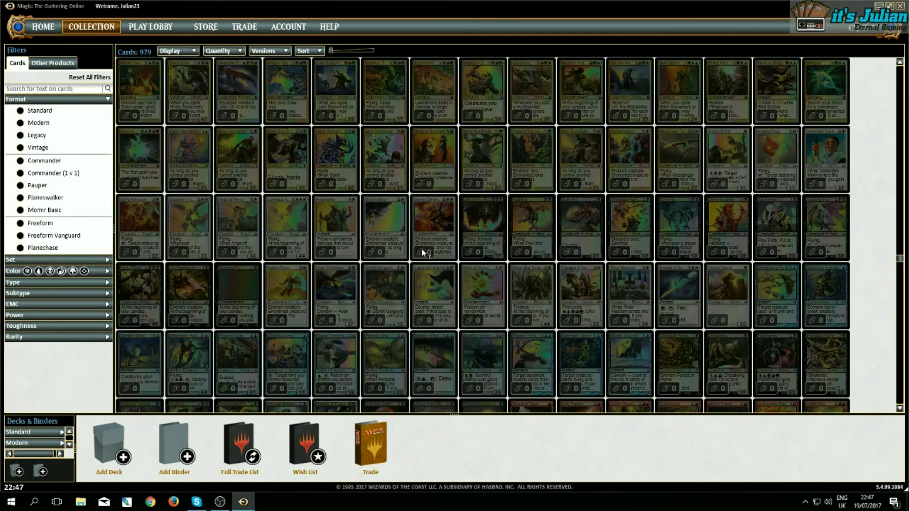
pyautogui.scroll(4, 399, 245)
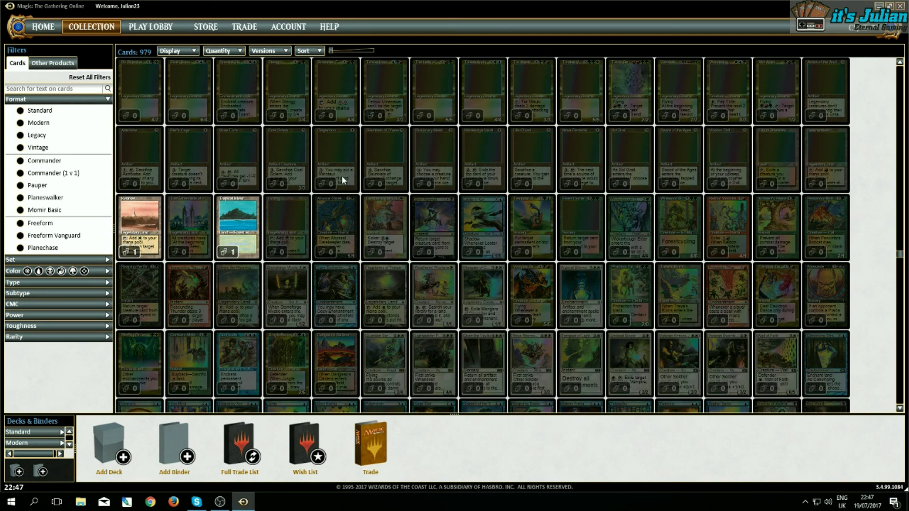
pyautogui.scroll(2, 343, 179)
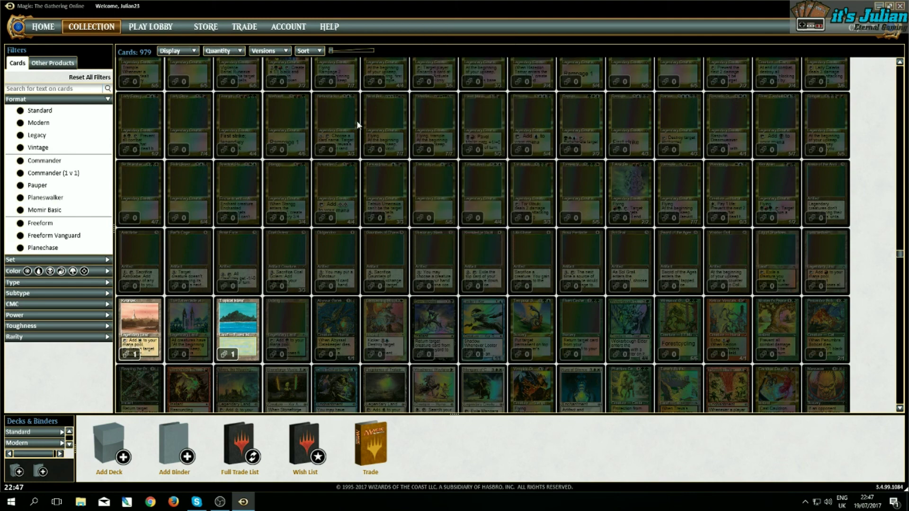
# Search the collection for "bone flute" and examine the card's picture
pyautogui.click(74, 90)
pyautogui.press('Return')
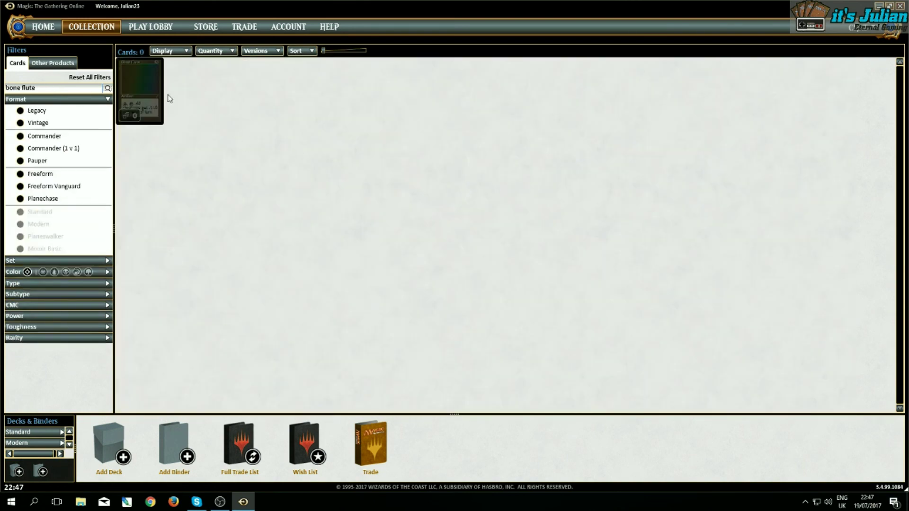
pyautogui.moveTo(139, 89)
# Start closing Magic Online, dismiss the log-off confirmation, and go to the Home screen
pyautogui.click(900, 6)
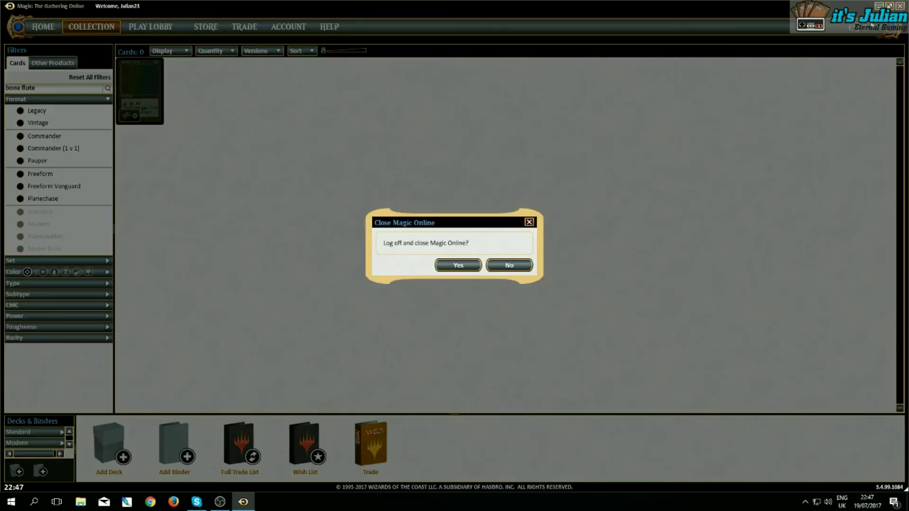
pyautogui.click(461, 266)
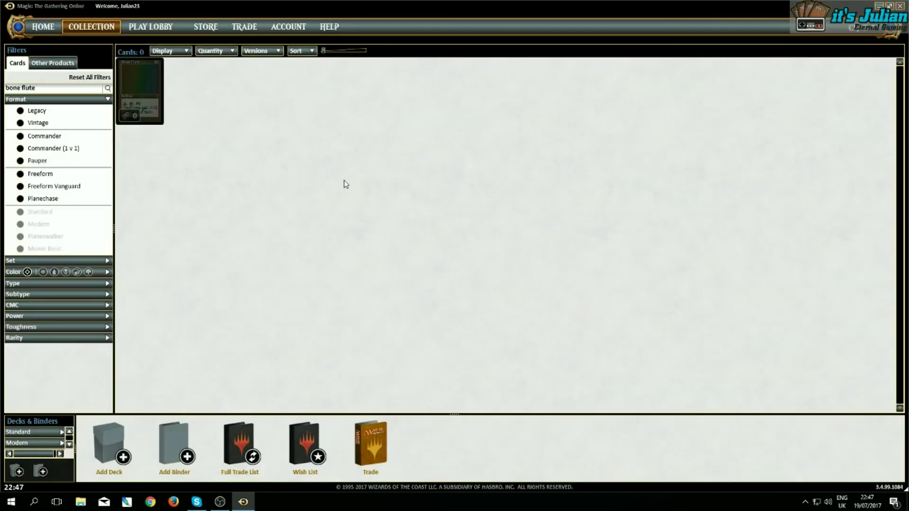
pyautogui.click(47, 27)
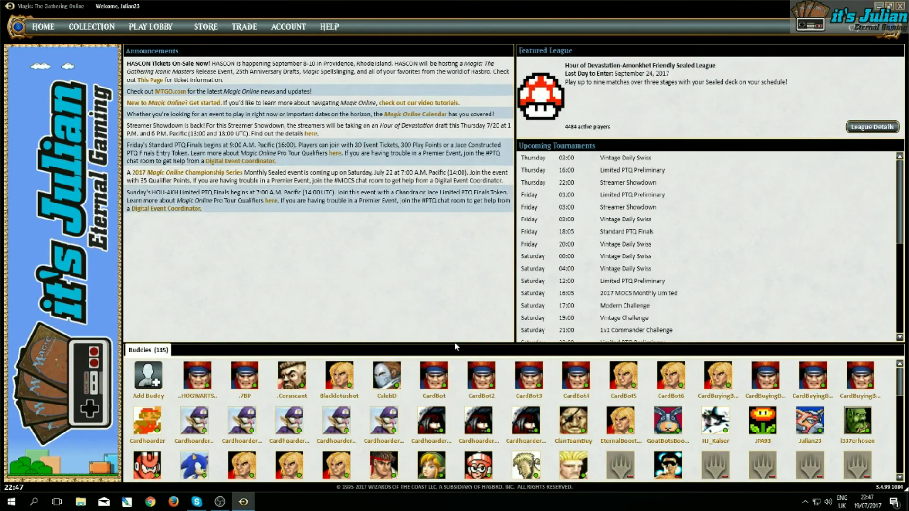